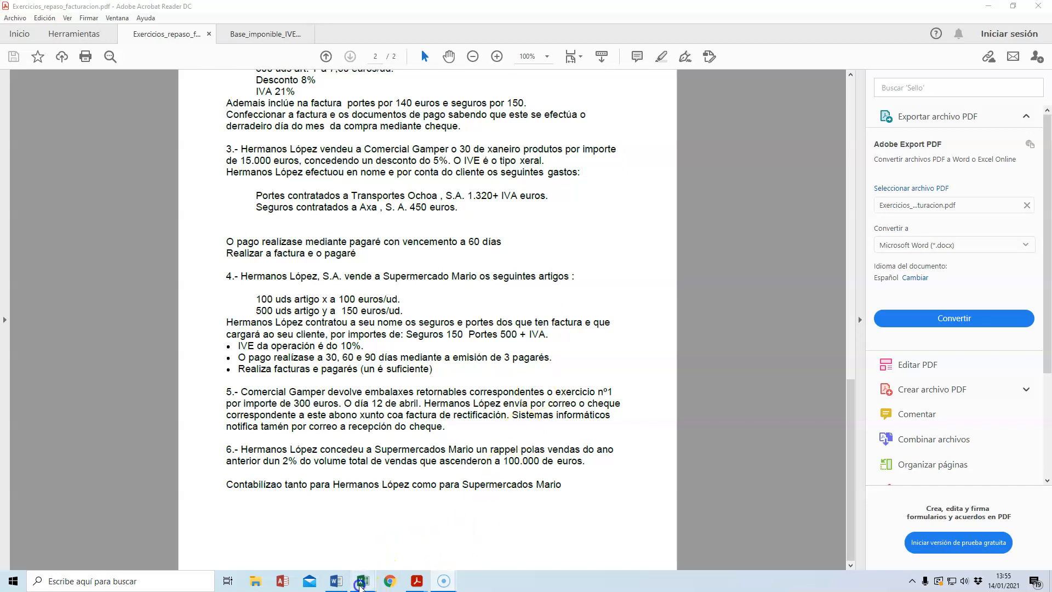
Step: Switch to Excel's Exercicio_1 Repaso Facturación workbook and review the original sales invoice on the Factura sheet
mouse_move(368, 582)
mouse_move(316, 546)
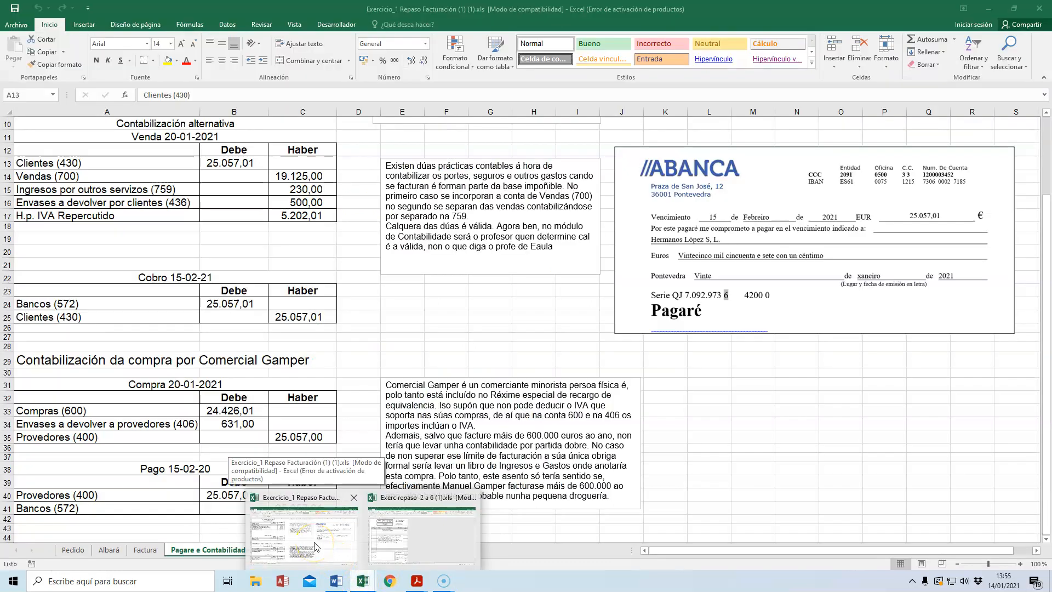
mouse_move(393, 539)
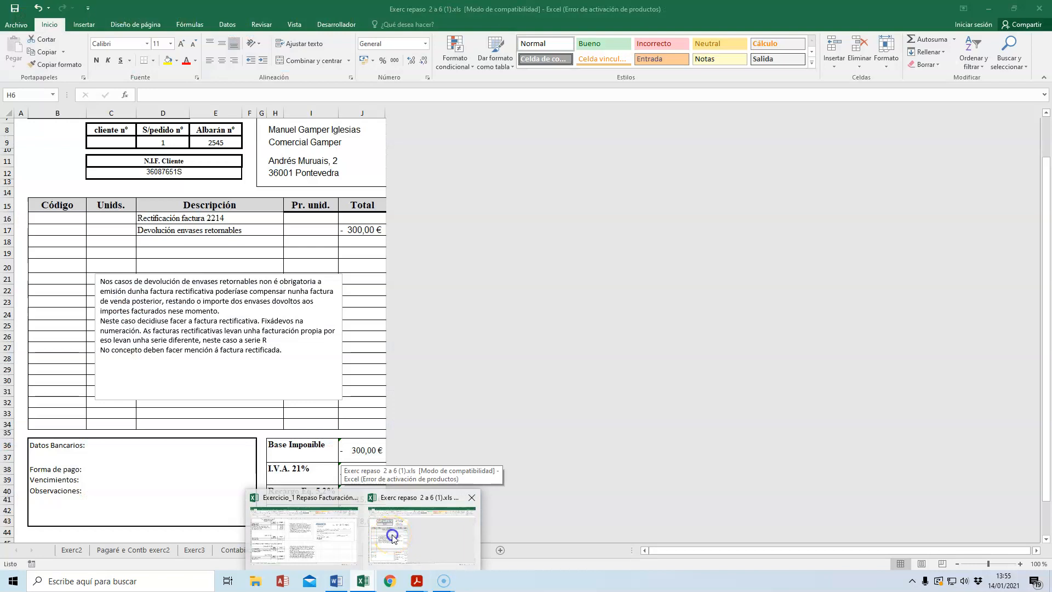
left_click(392, 539)
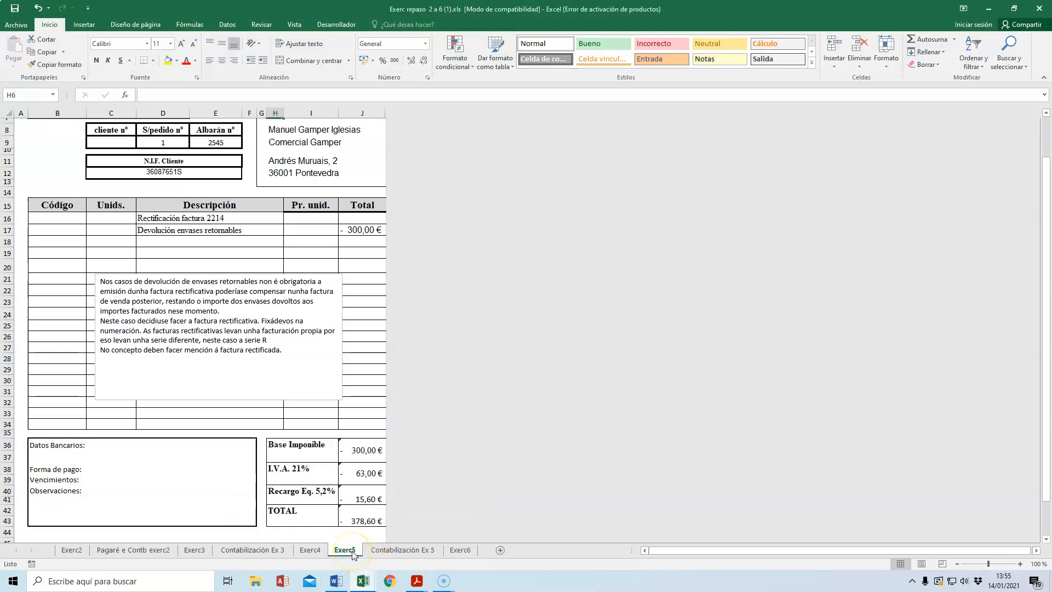
left_click(361, 583)
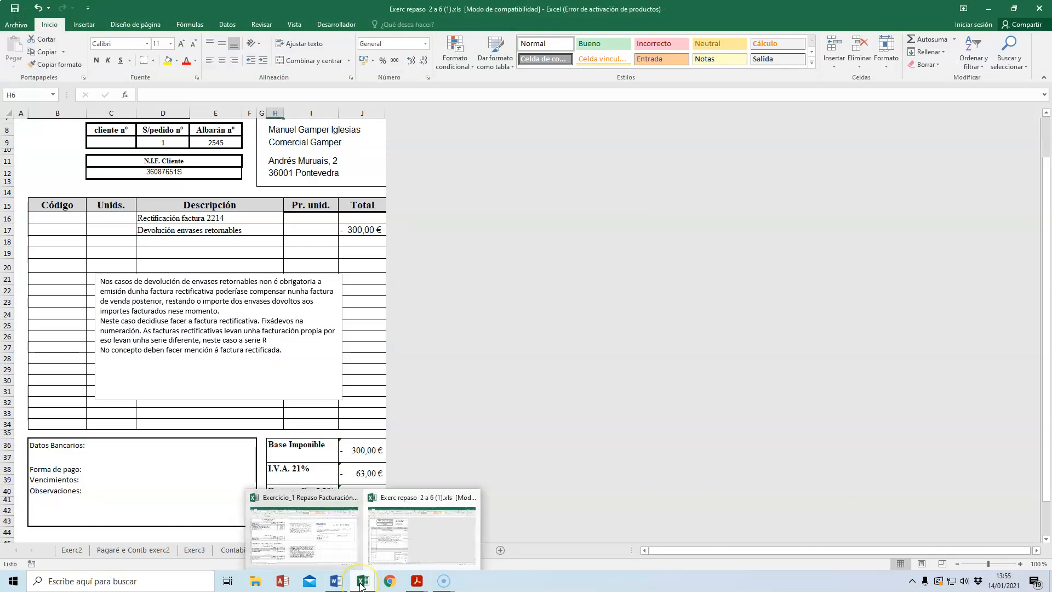
left_click(307, 535)
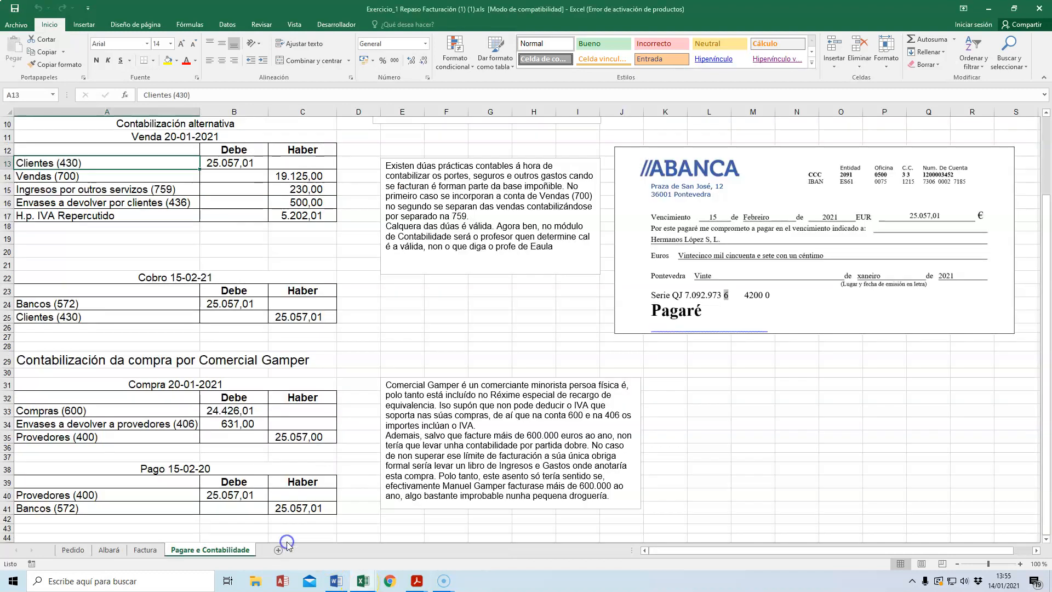
scroll(282, 439, "up", 3)
left_click(145, 549)
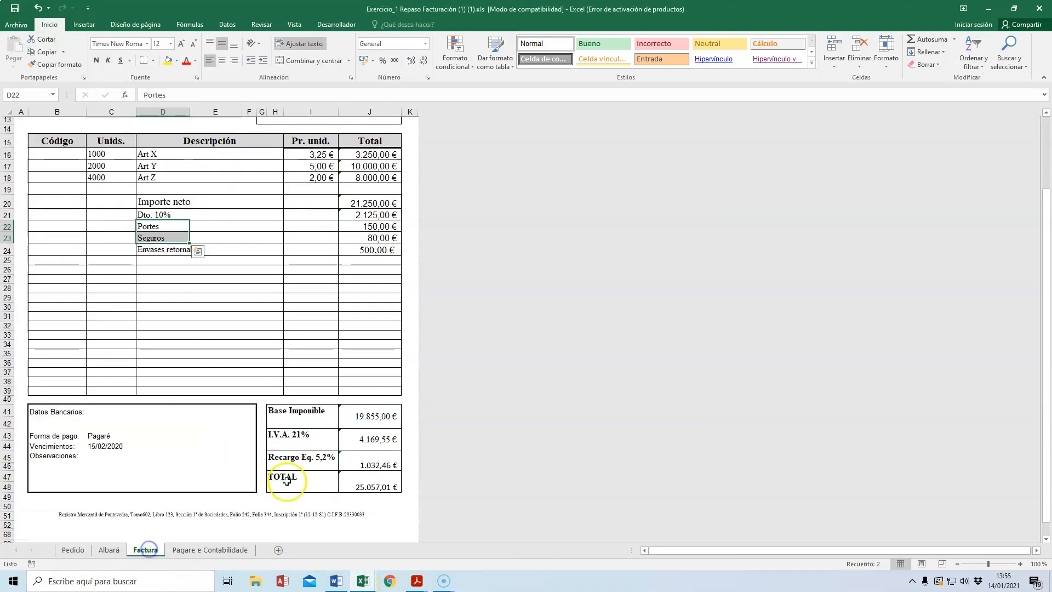
scroll(274, 472, "up", 5)
left_click(268, 452)
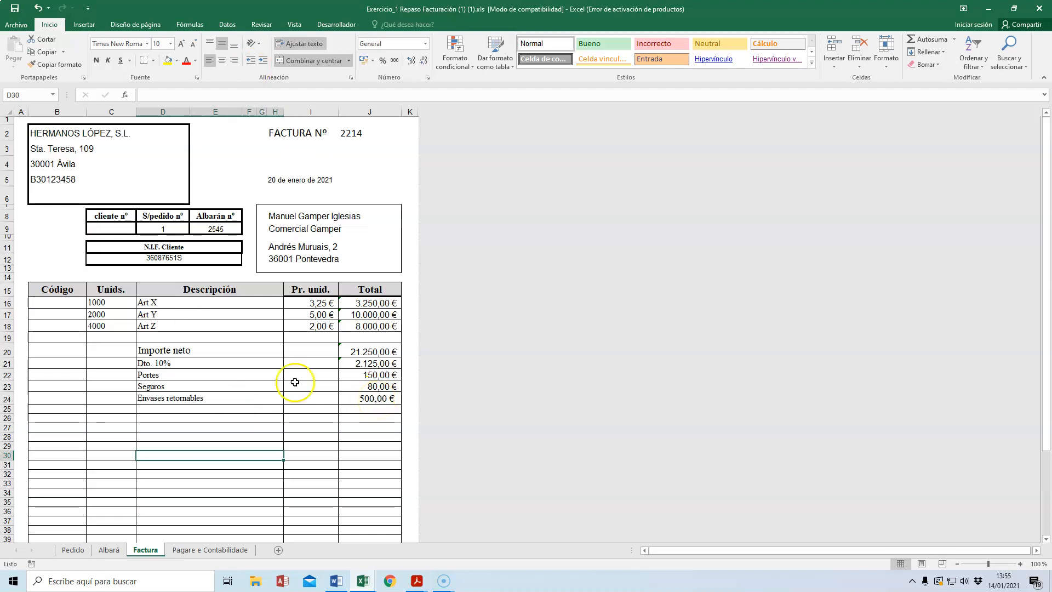
Step: Examine the alternative sale entry on the Pagare e Contabilidade sheet, checking the Vendas (700) and Envases a devolver (436) amounts
left_click(207, 552)
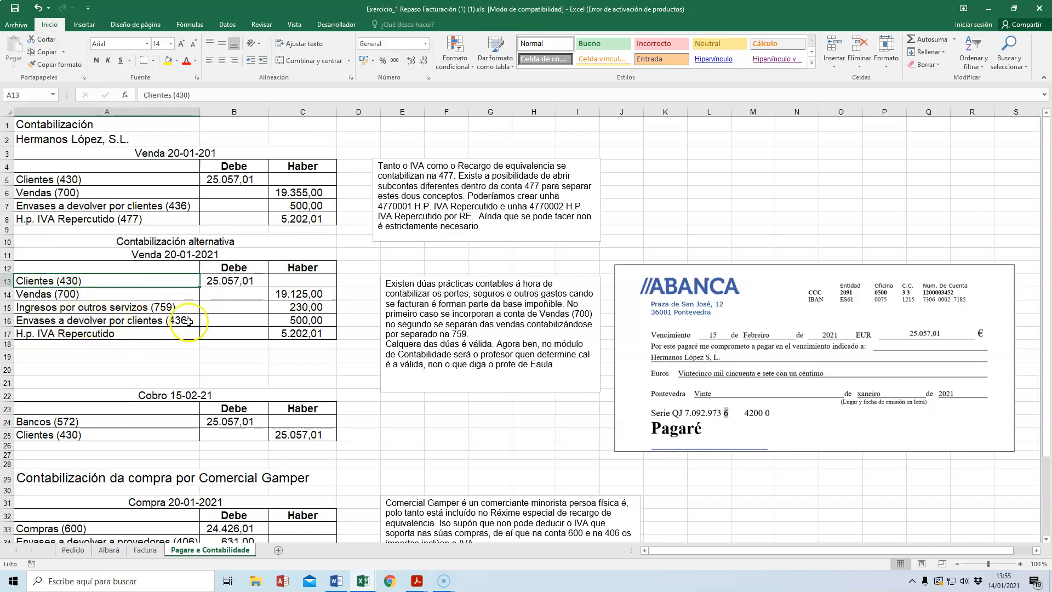
left_click(313, 321)
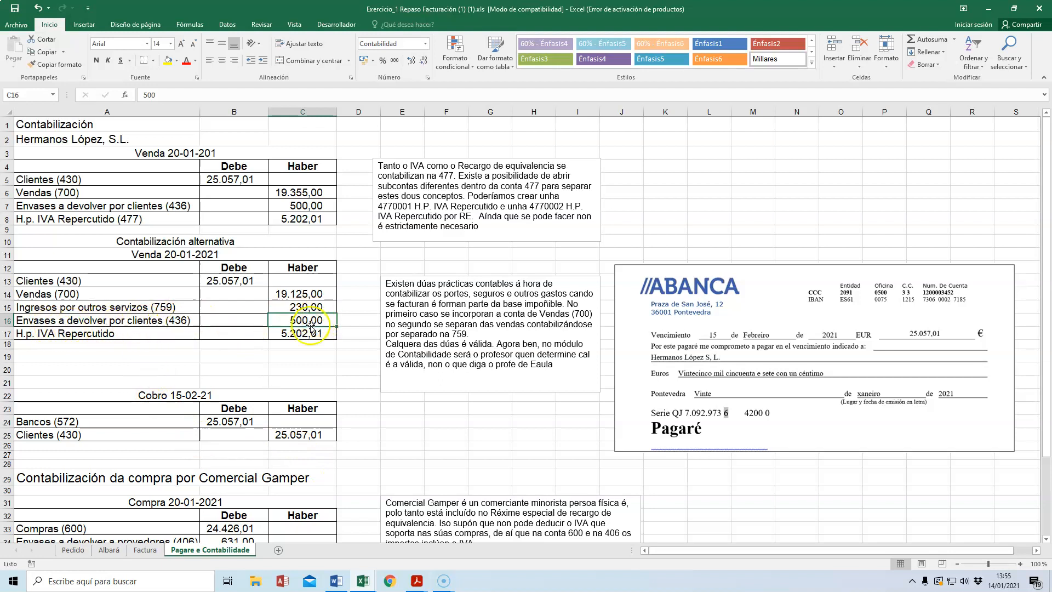
left_click(314, 295)
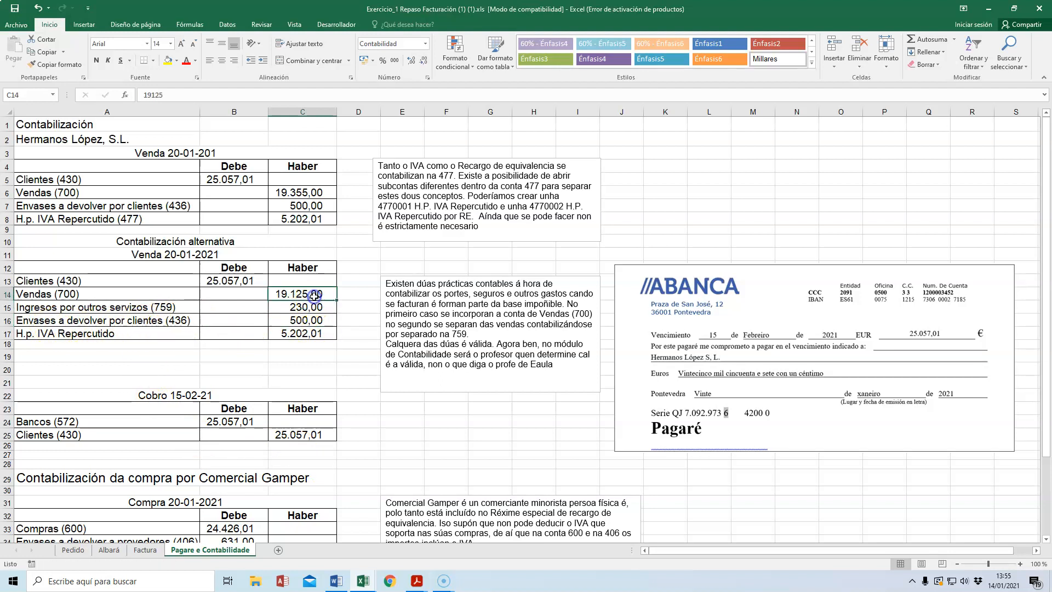
left_click(300, 320)
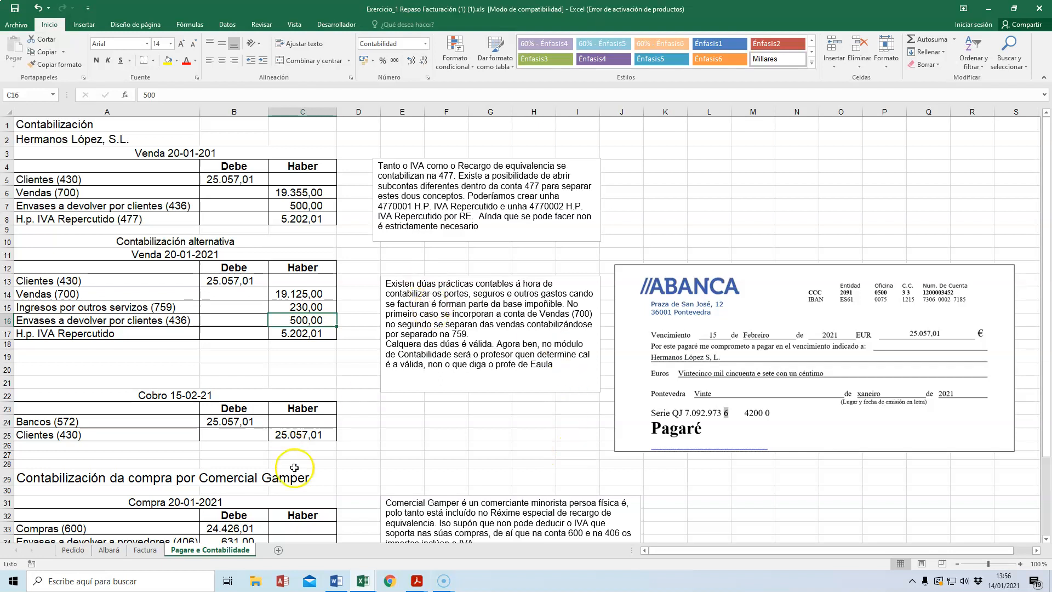
Step: Review the Exerc5 corrective invoice for returned containers in the Exerc repaso 2 a 6 workbook, from its header to its totals
mouse_move(363, 581)
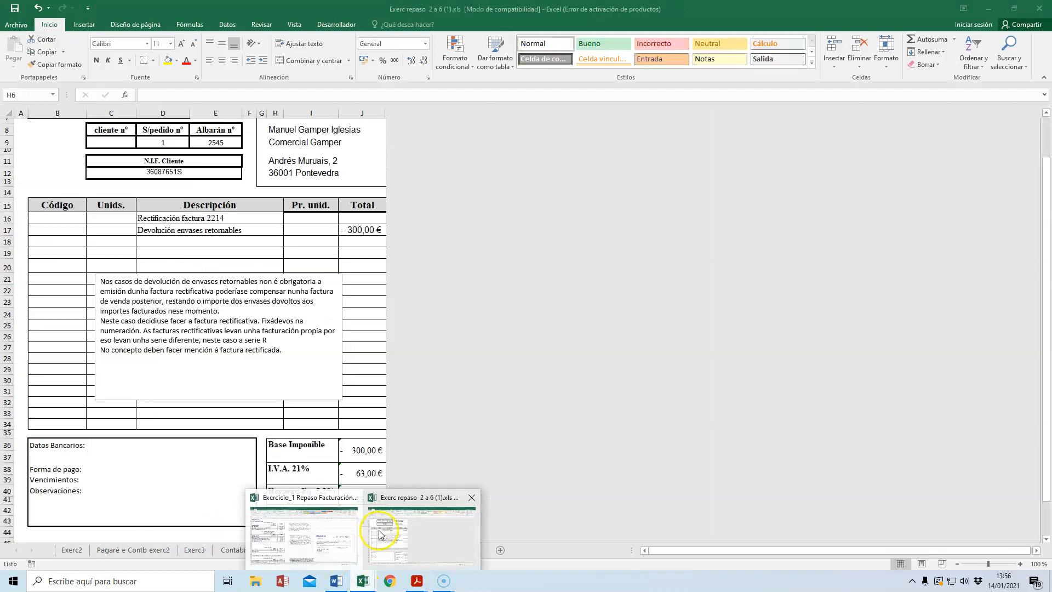
left_click(379, 531)
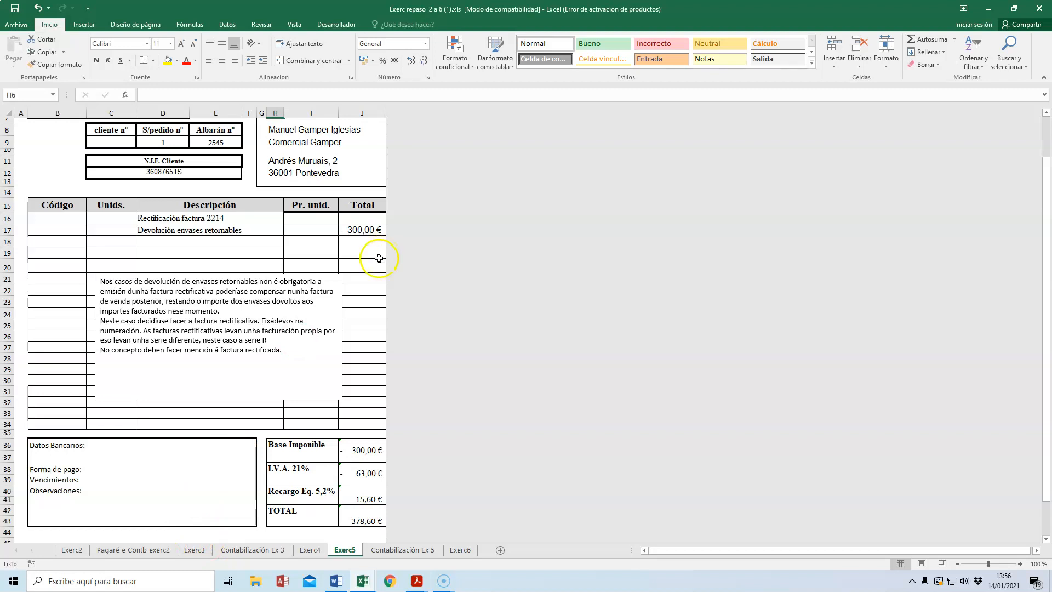
left_click(356, 232)
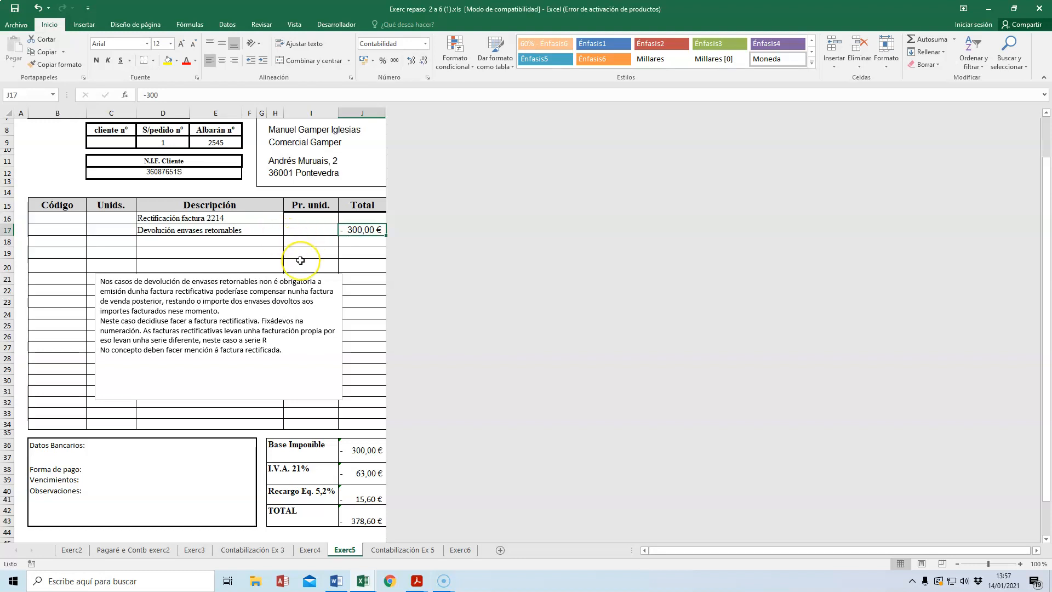
scroll(301, 261, "up", 3)
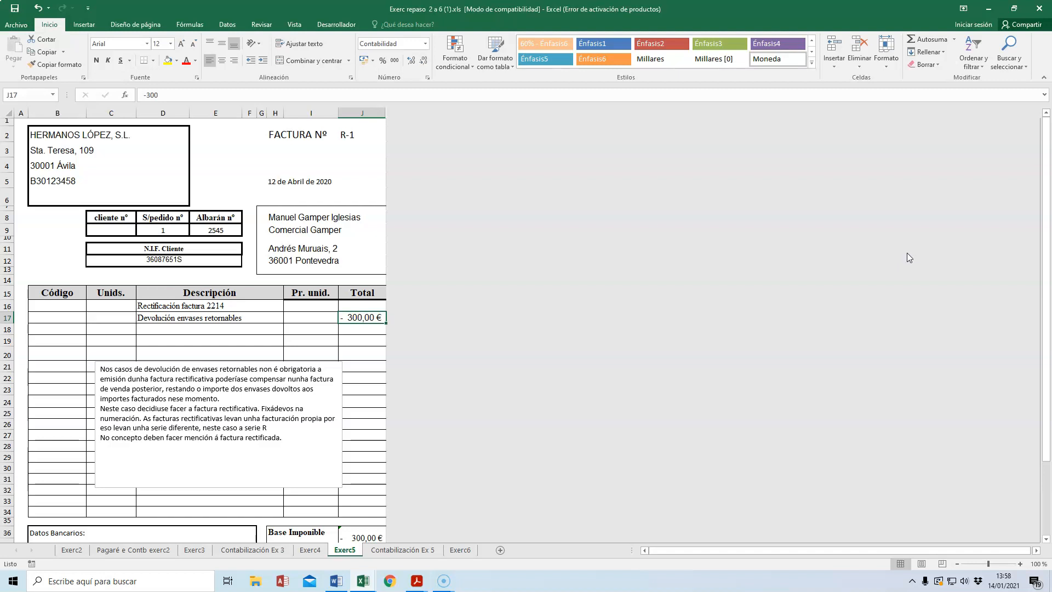
left_click(555, 253)
scroll(318, 339, "down", 4)
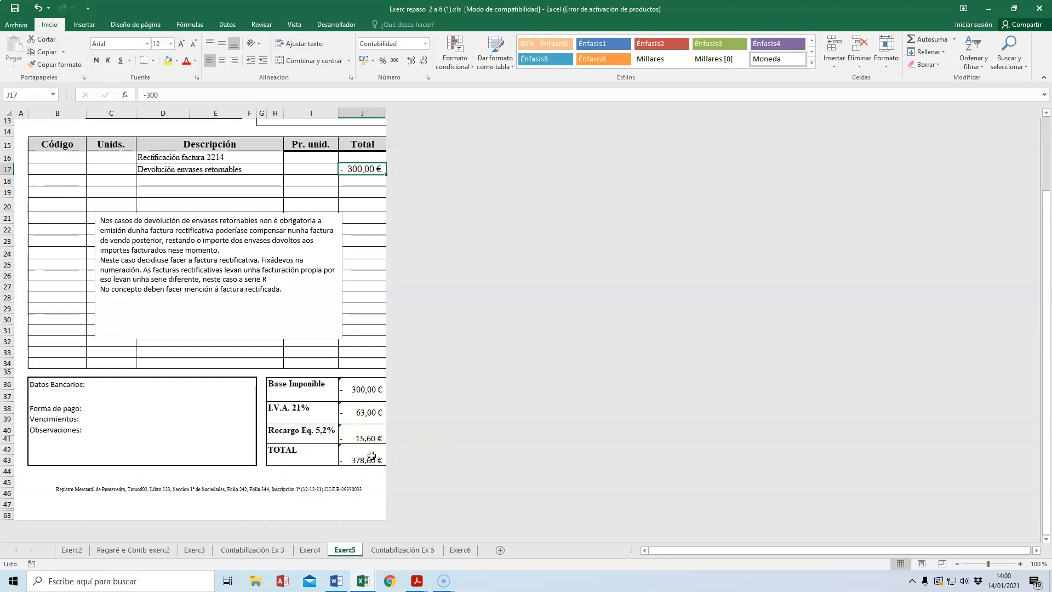
scroll(353, 433, "up", 4)
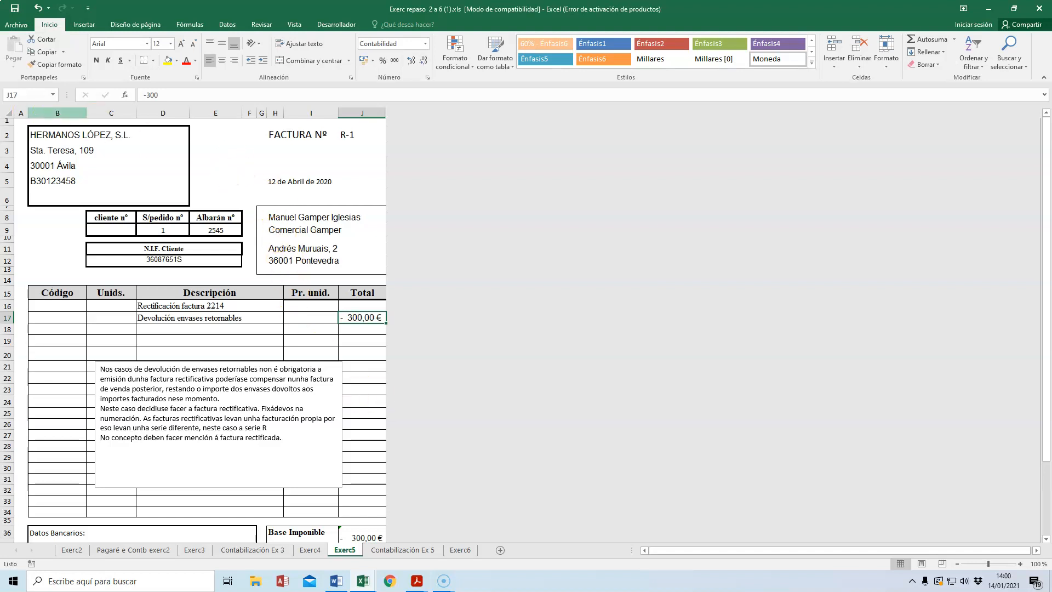
scroll(303, 307, "down", 3)
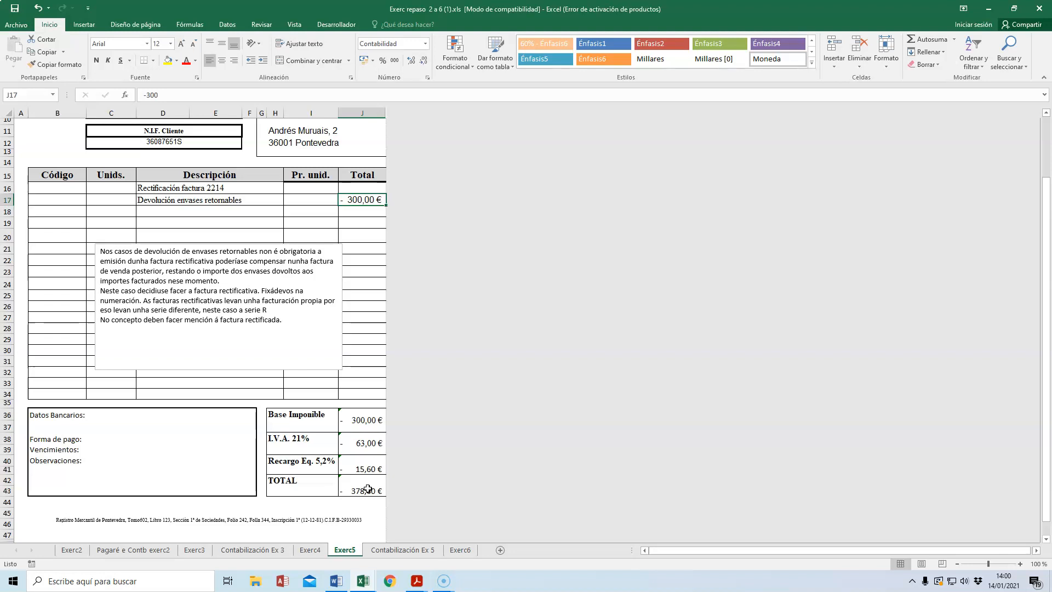
Step: Examine the original sale entry on the Contabilización Ex 5 sheet, including its sales, returnable containers and VAT lines
left_click(418, 552)
left_click(419, 552)
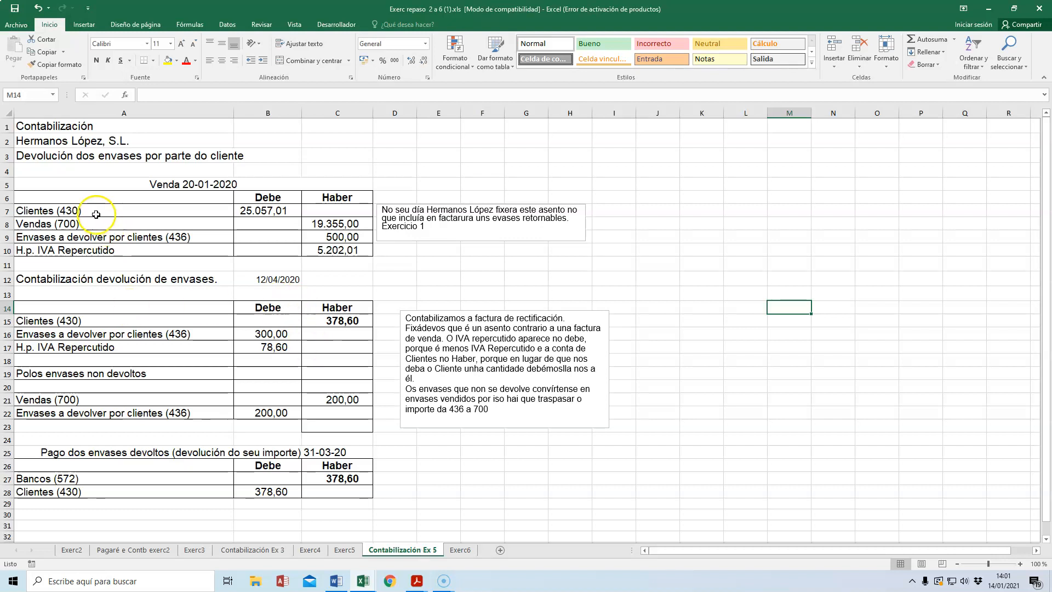
left_click(131, 202)
left_click_drag(131, 204, 359, 251)
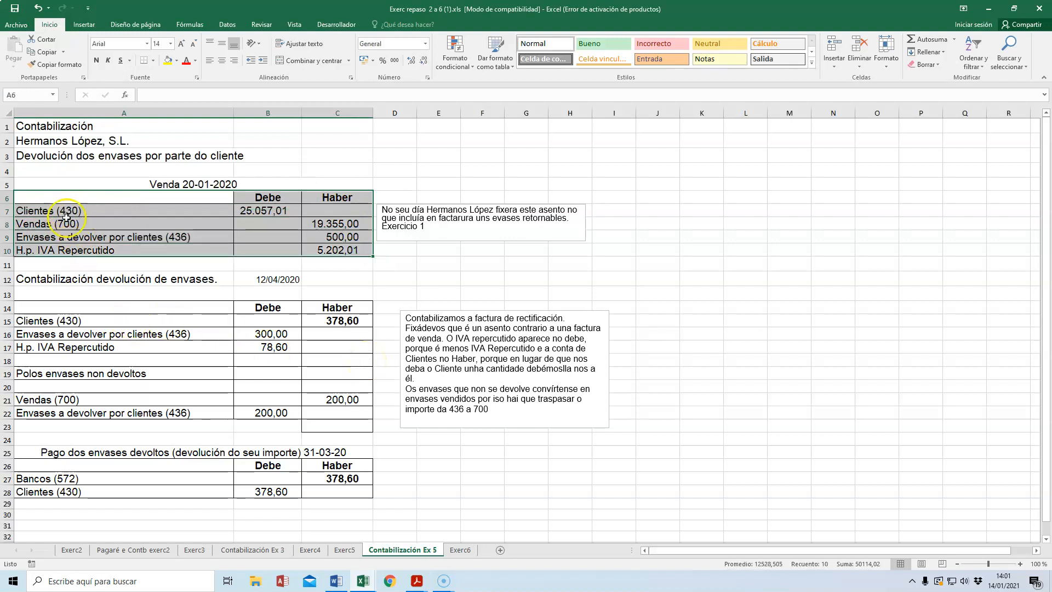
left_click(334, 224)
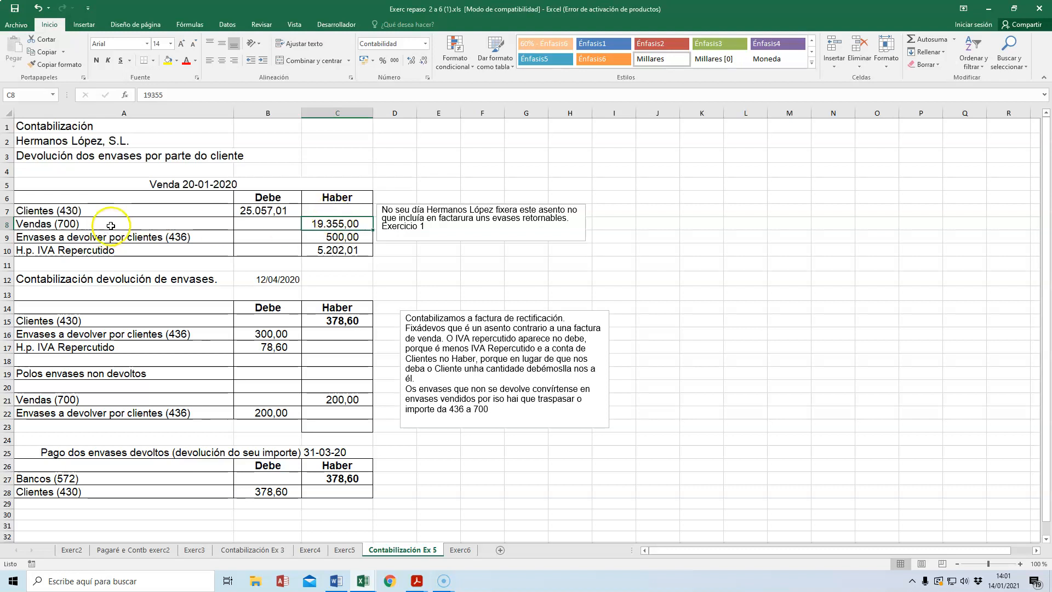
left_click_drag(81, 237, 335, 241)
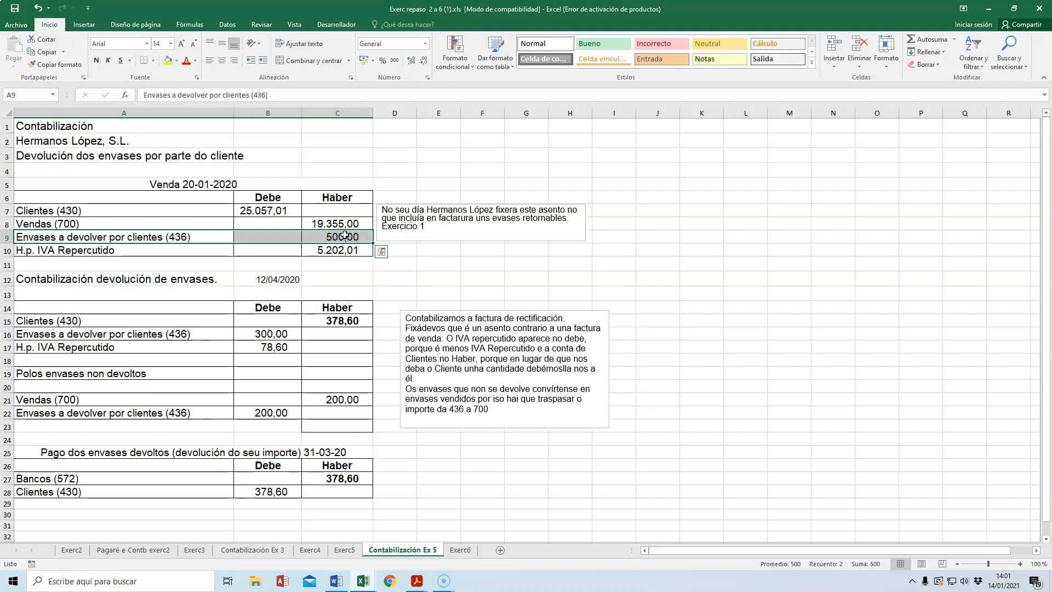
left_click(337, 250)
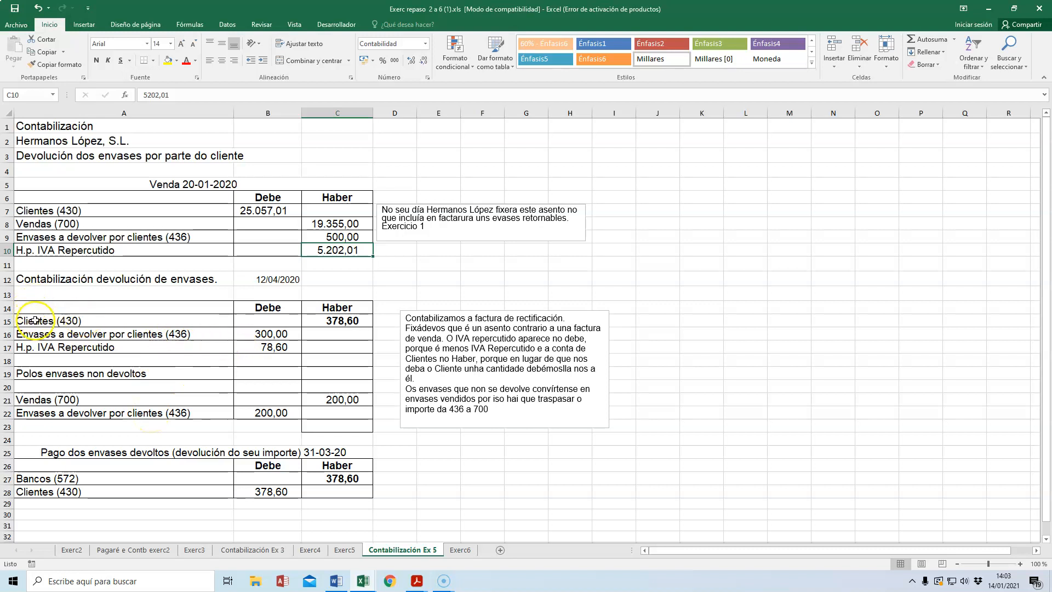
Step: Inspect the container return entry in A15:C17, checking the VAT debit and the Clientes (430) credit
left_click(224, 319)
left_click_drag(224, 319, 314, 344)
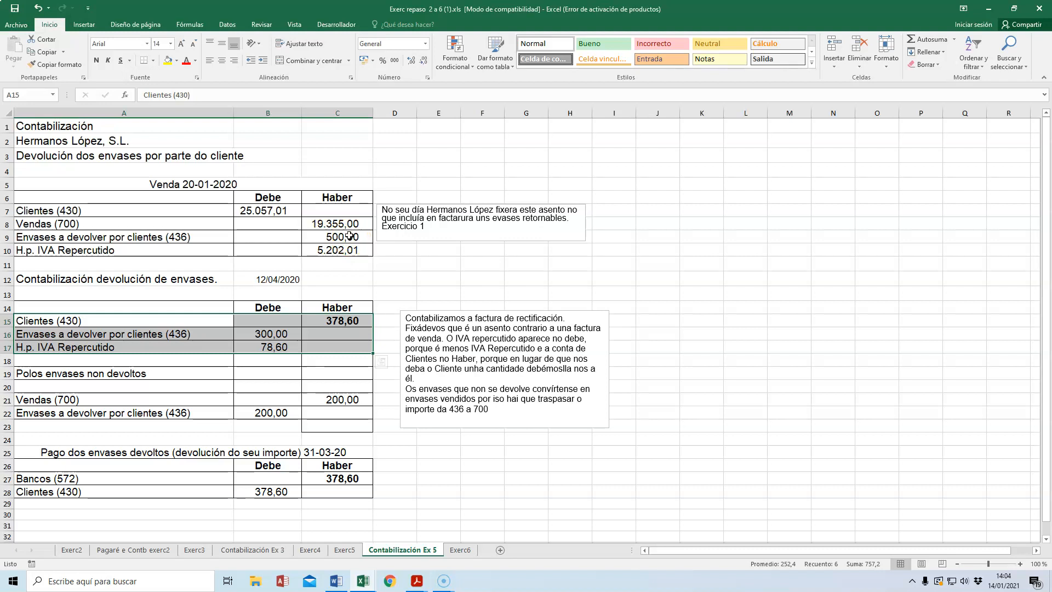
left_click(270, 348)
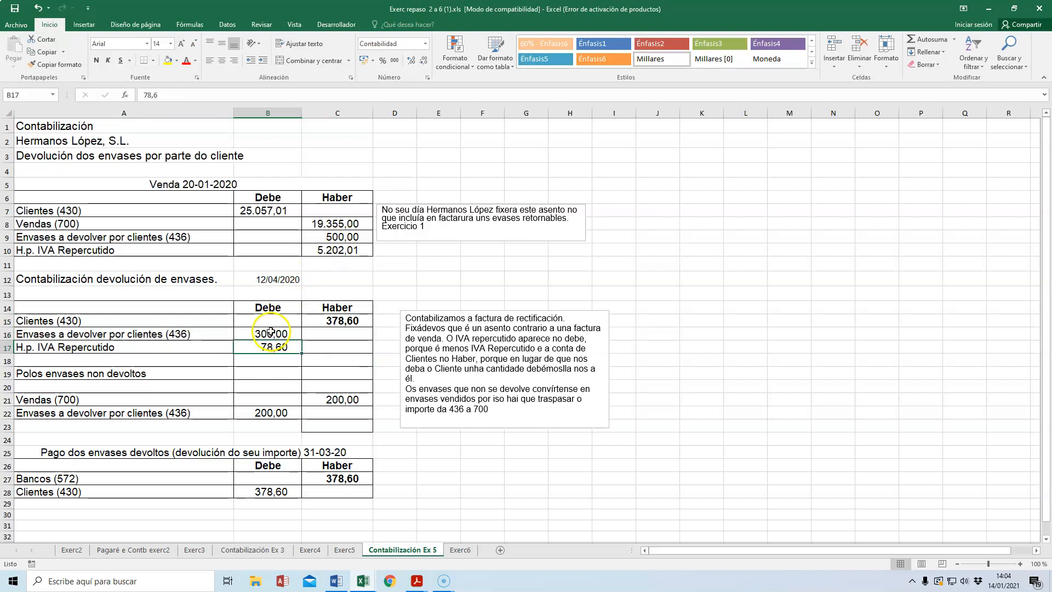
left_click(341, 335)
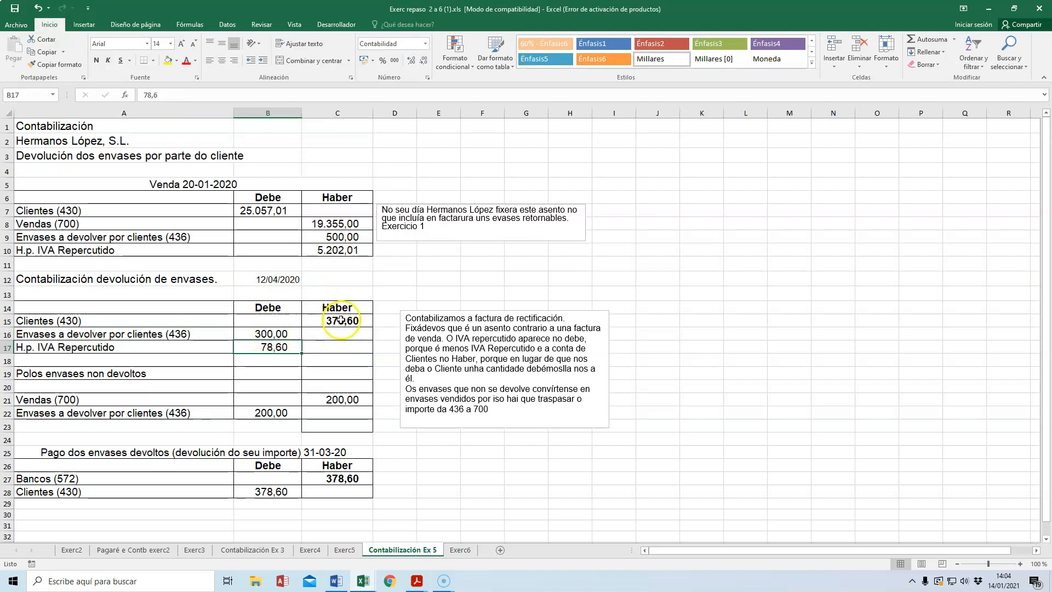
left_click(340, 321)
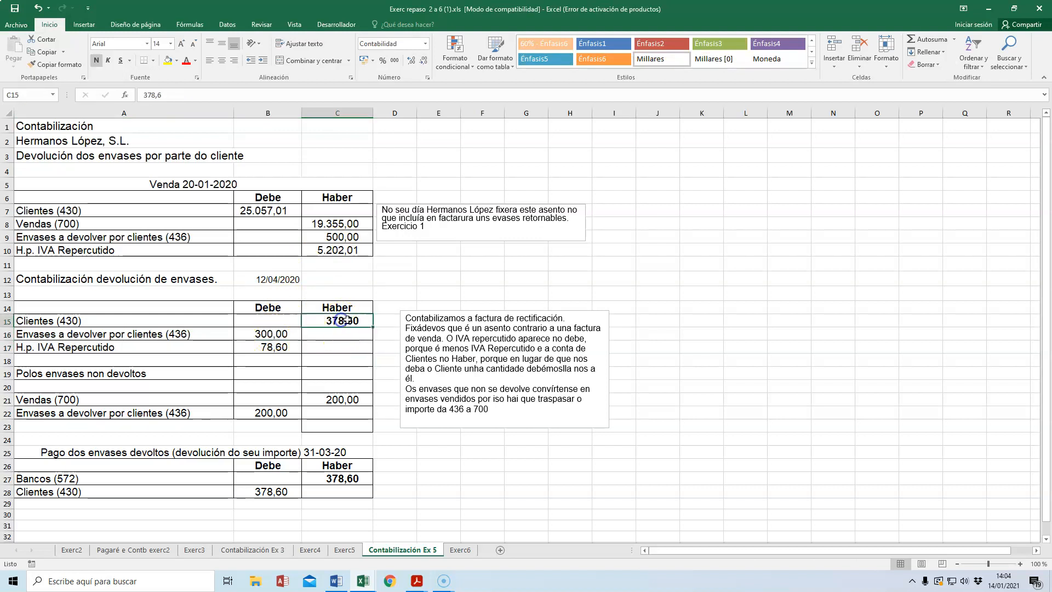
Step: Check the Exerc5 invoice totals and revisit the container return entry in A15:C17 of Contabilización Ex 5
left_click(347, 550)
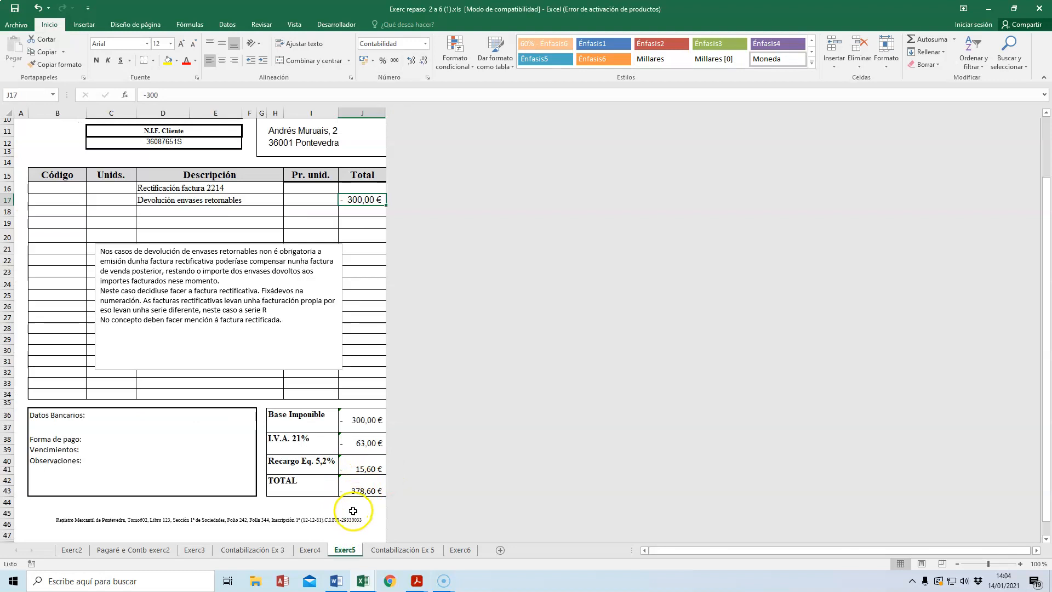
left_click(311, 550)
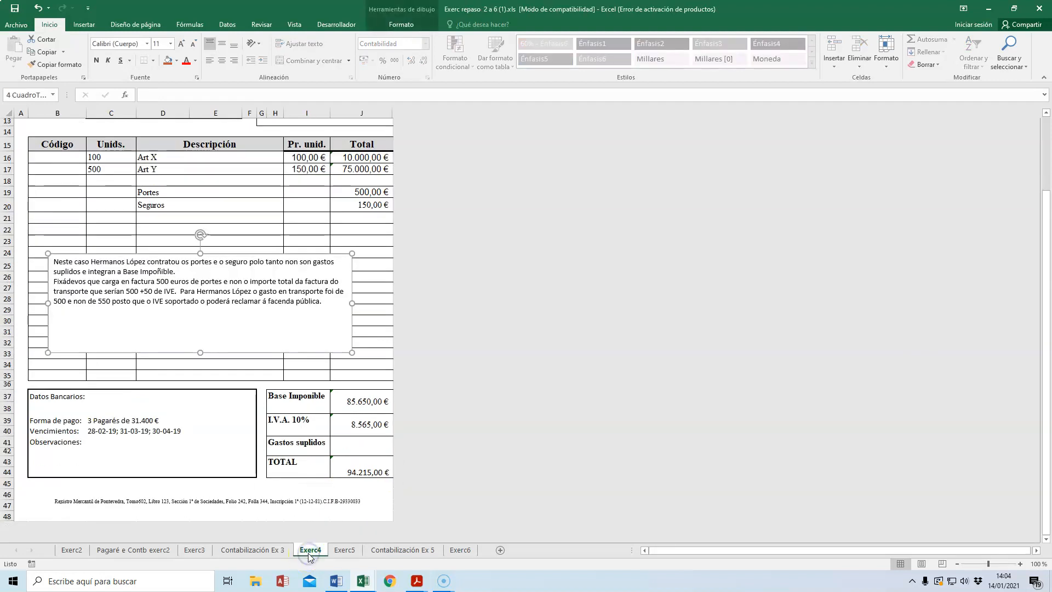
left_click(405, 551)
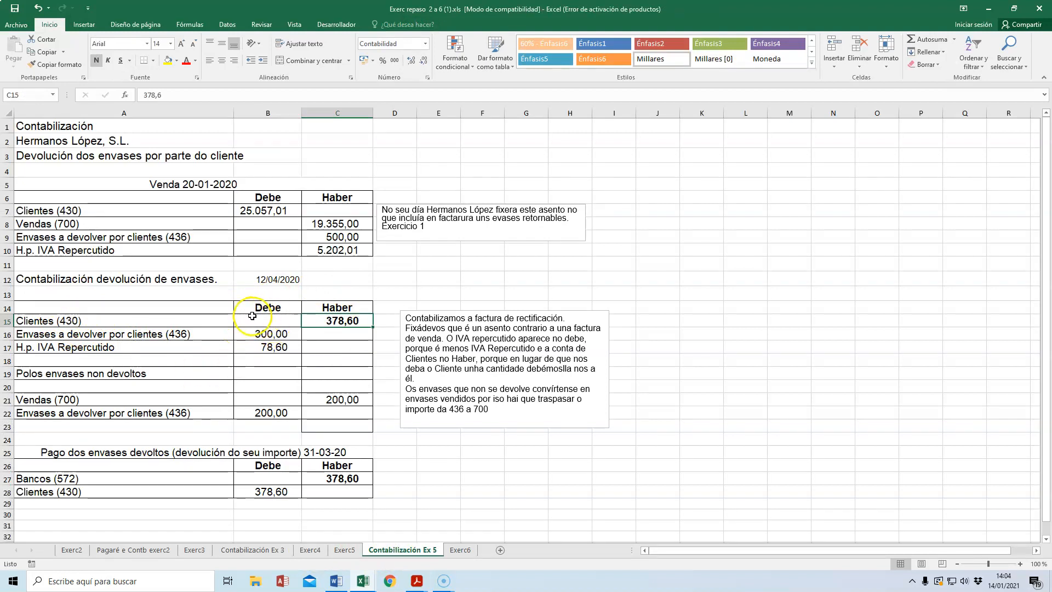
left_click(346, 322)
left_click(438, 465)
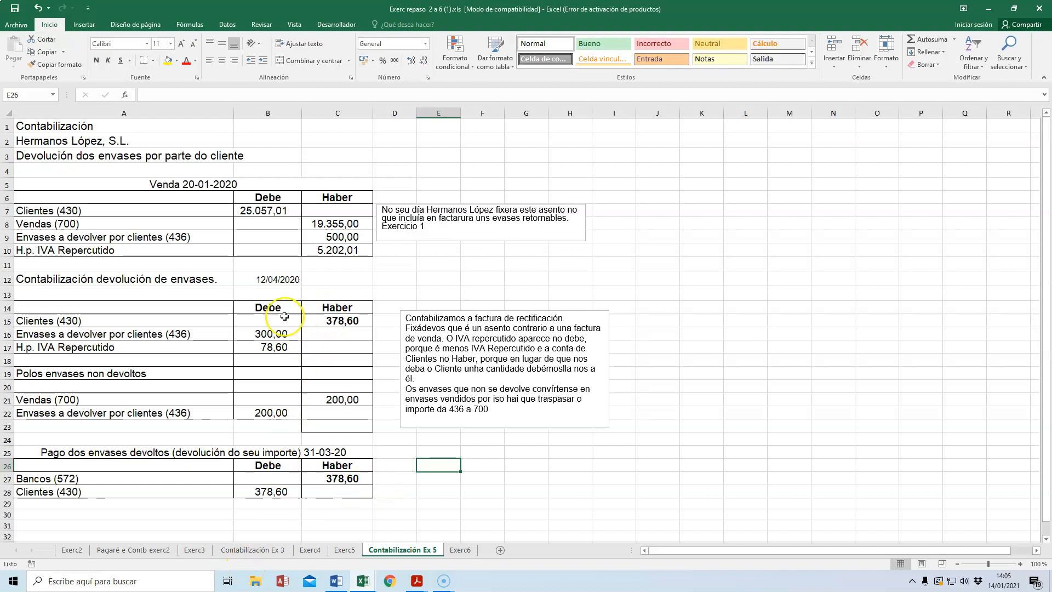
left_click_drag(52, 321, 341, 350)
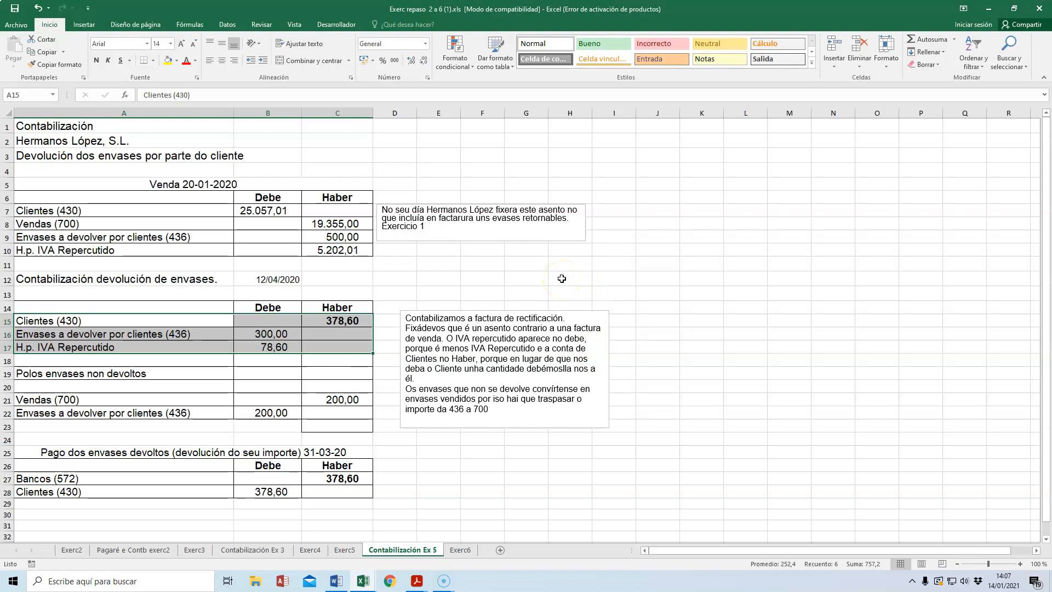
Step: On the Exerc6 sheet, change the rappel description's period to 01-1-21 a 31-12-21
left_click(461, 550)
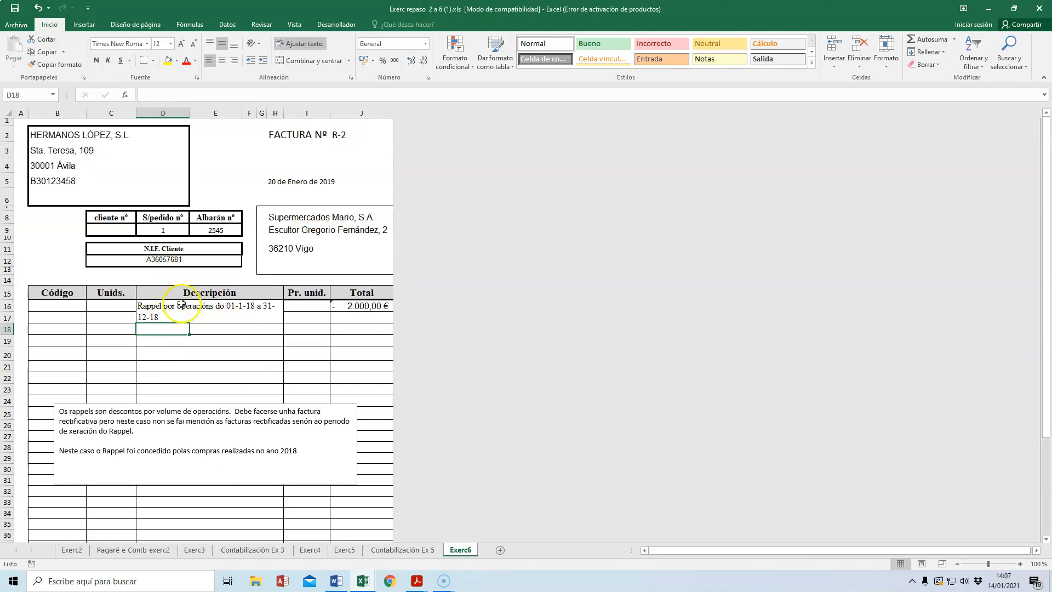
left_click(144, 304)
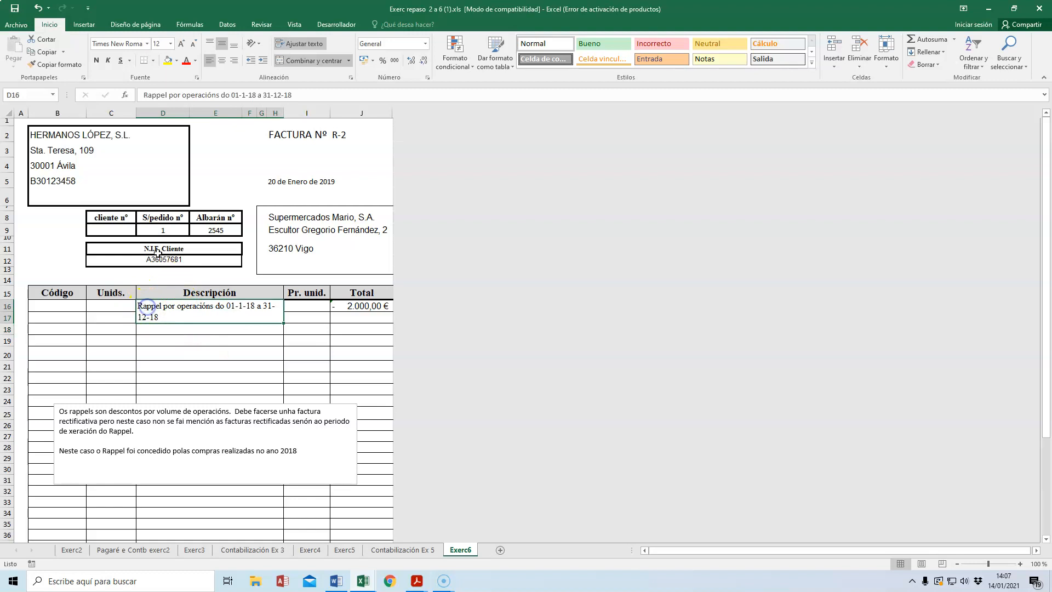
left_click(250, 95)
type("21")
key("Delete")
key("Delete")
left_click(300, 95)
key("BackSpace")
key("BackSpace")
type("21")
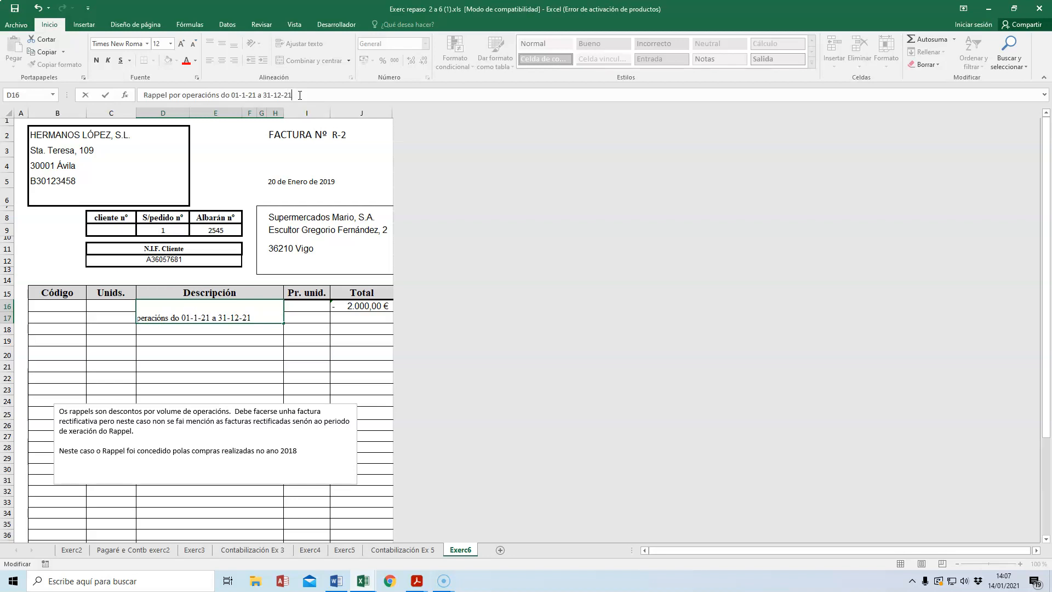
key("Return")
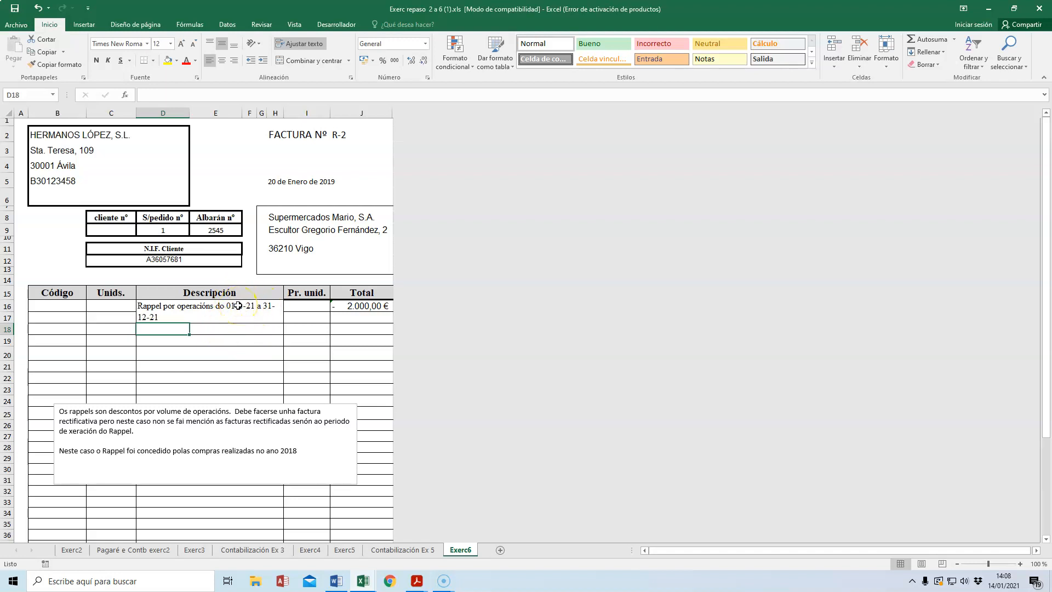
Step: Set the Exerc6 invoice date to 20 de Enero de 2021 and the rappel period to 01-1-20 a 31-12-20
left_click(274, 181)
left_click(217, 94)
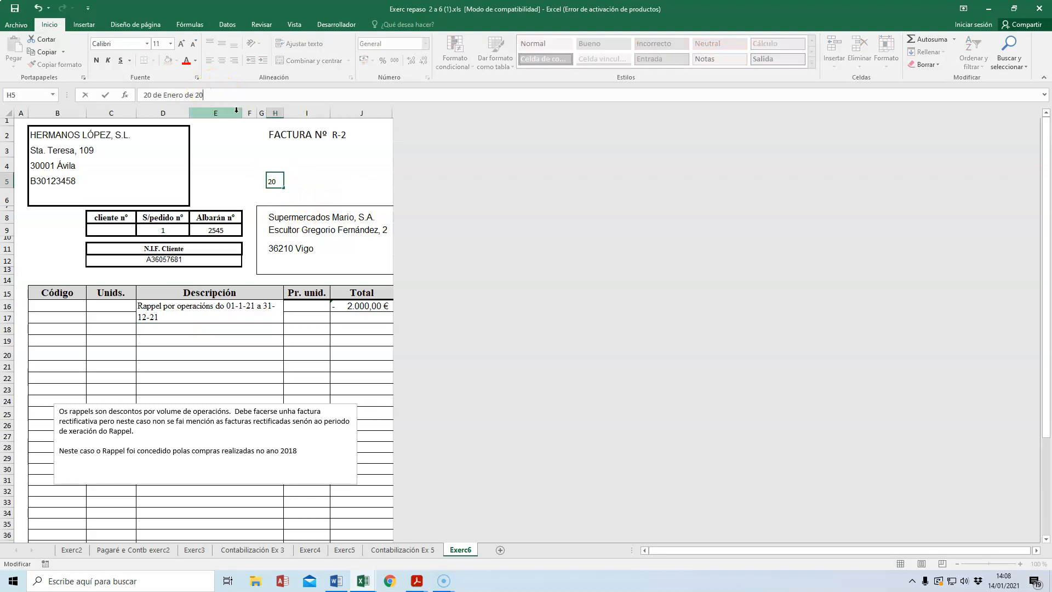
left_click(186, 310)
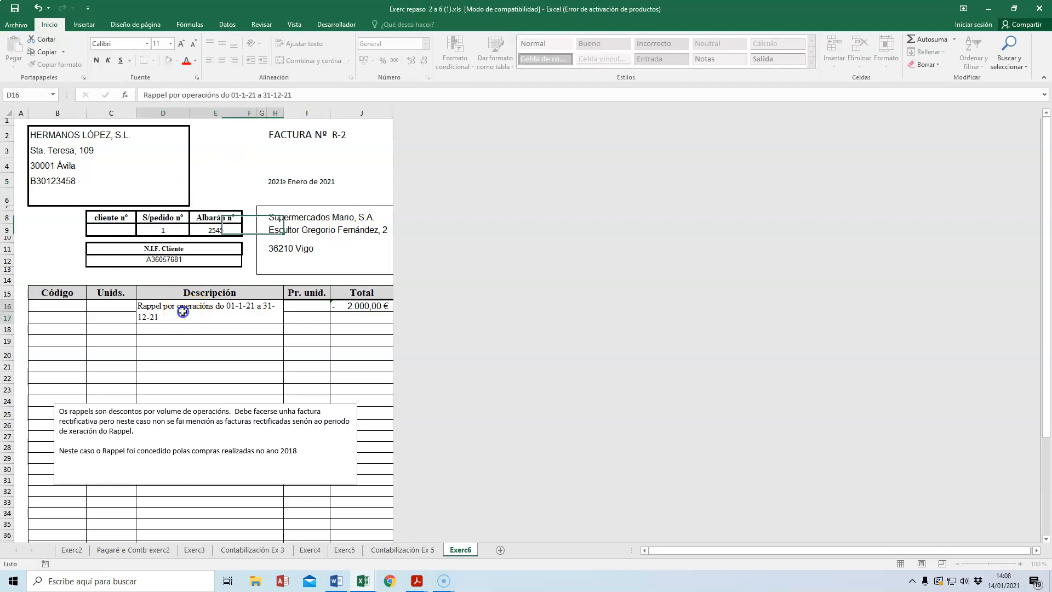
left_click(301, 94)
key("BackSpace")
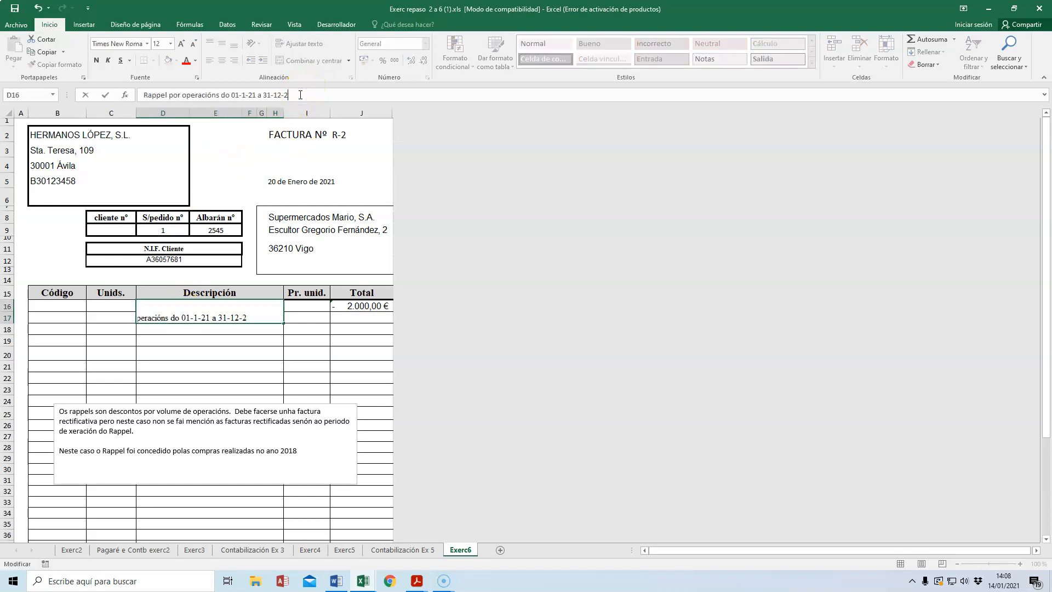
left_click(248, 96)
key("BackSpace")
type("0")
key("Return")
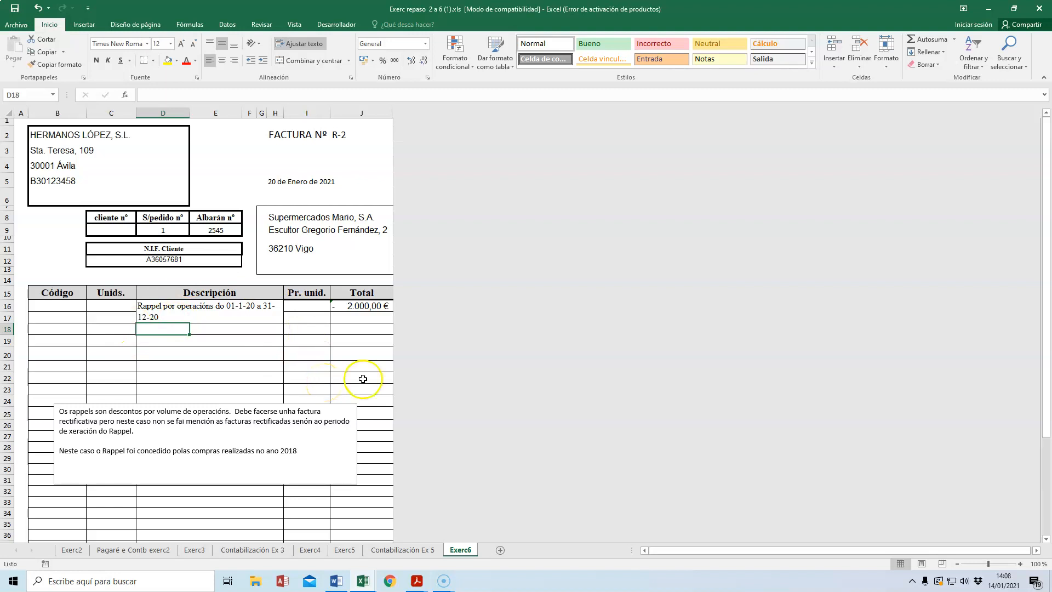
Step: Inspect the rappel amount in J16 and the invoice's taxable base, 21% VAT and total
left_click(357, 307)
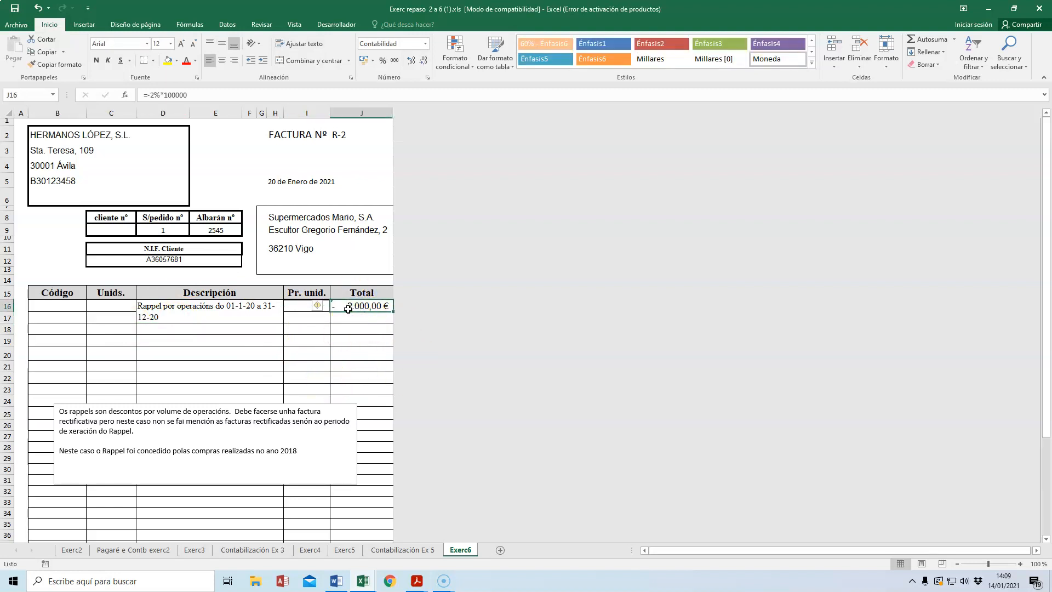
scroll(356, 331, "down", 6)
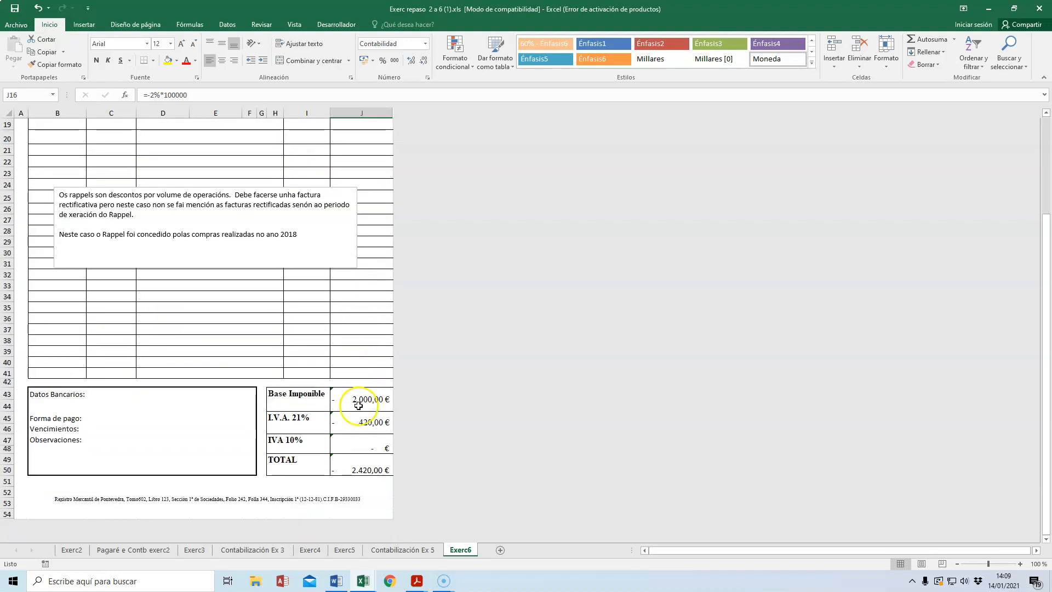
left_click(359, 423)
left_click(366, 467)
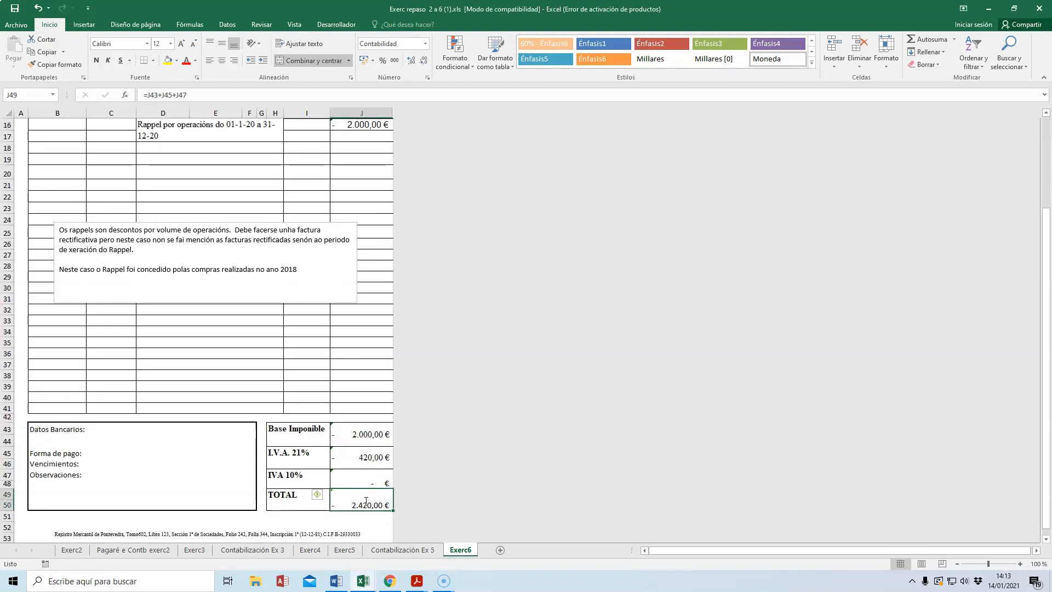
Step: Start the rappel accounting entry in row 33 with account 709 and a debit of 2420 in column I
left_click(210, 320)
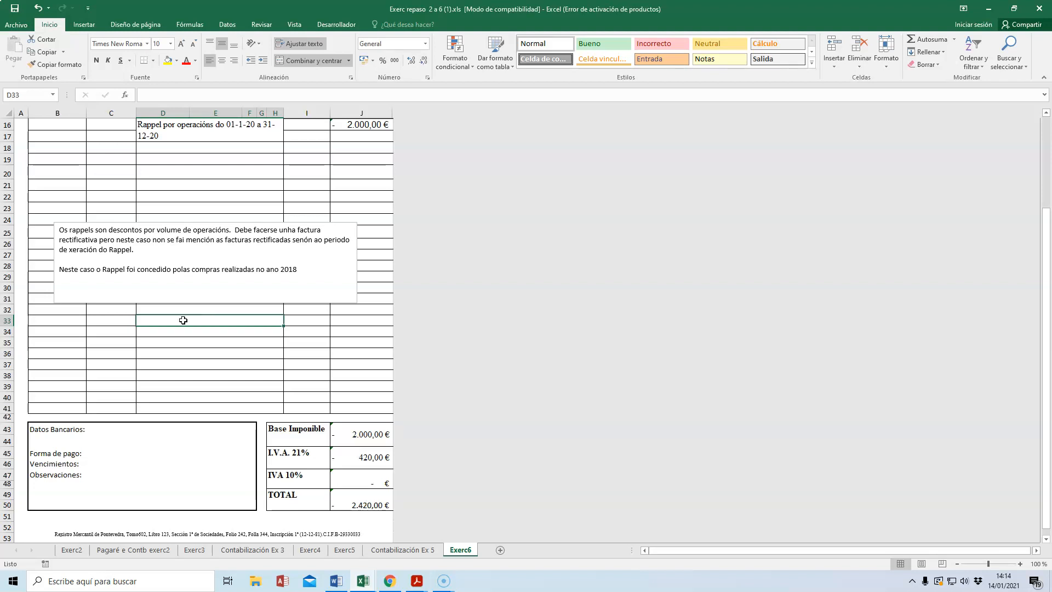
type("709")
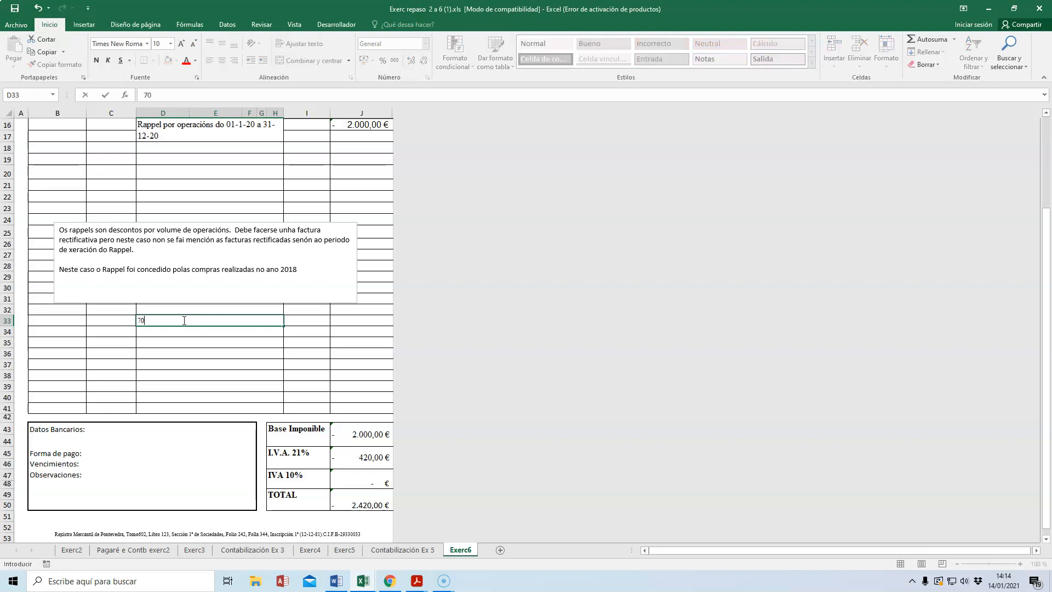
left_click(313, 319)
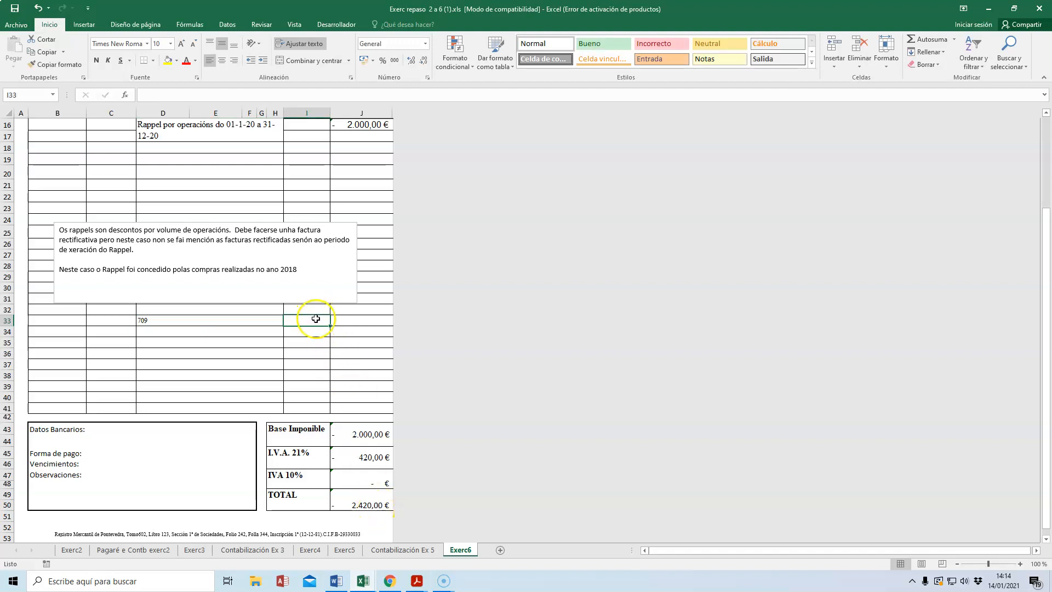
type("2420")
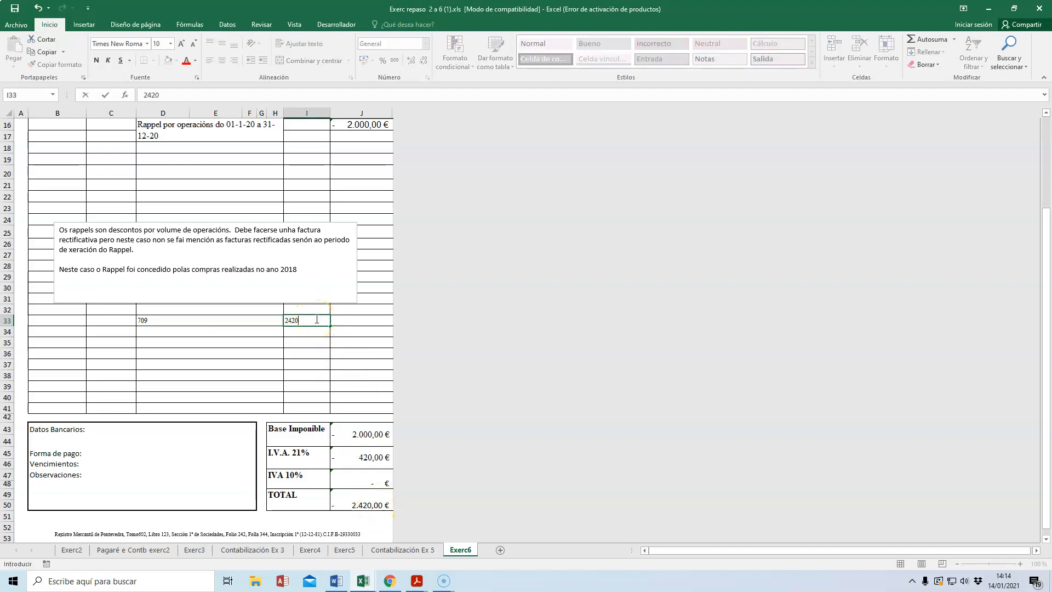
Step: Add the line HP IVA rep in row 34 with a debit of 420 in column I
left_click(150, 334)
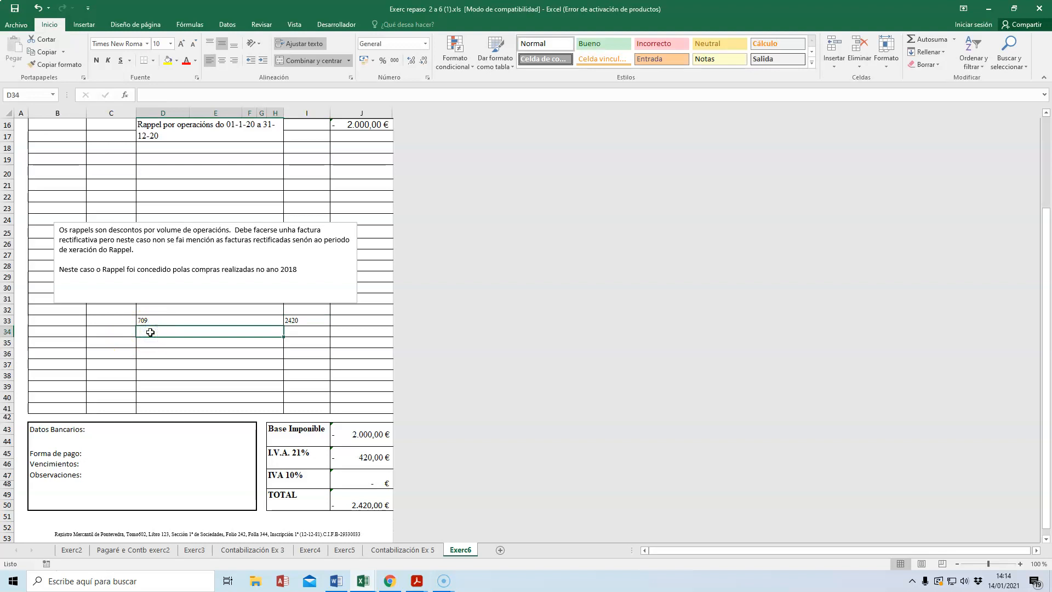
type("HP IVA rep")
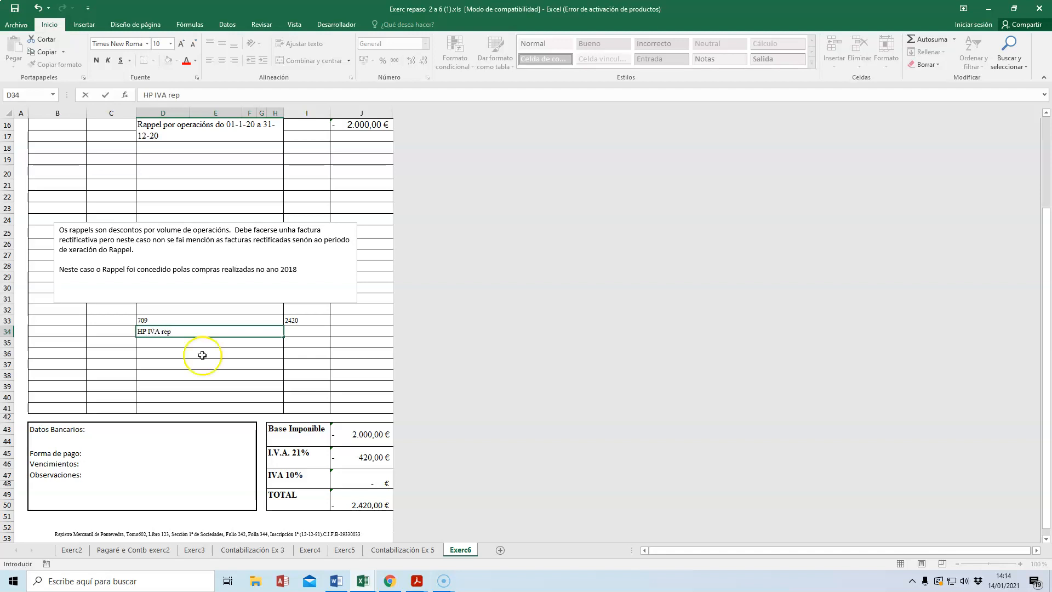
left_click(311, 329)
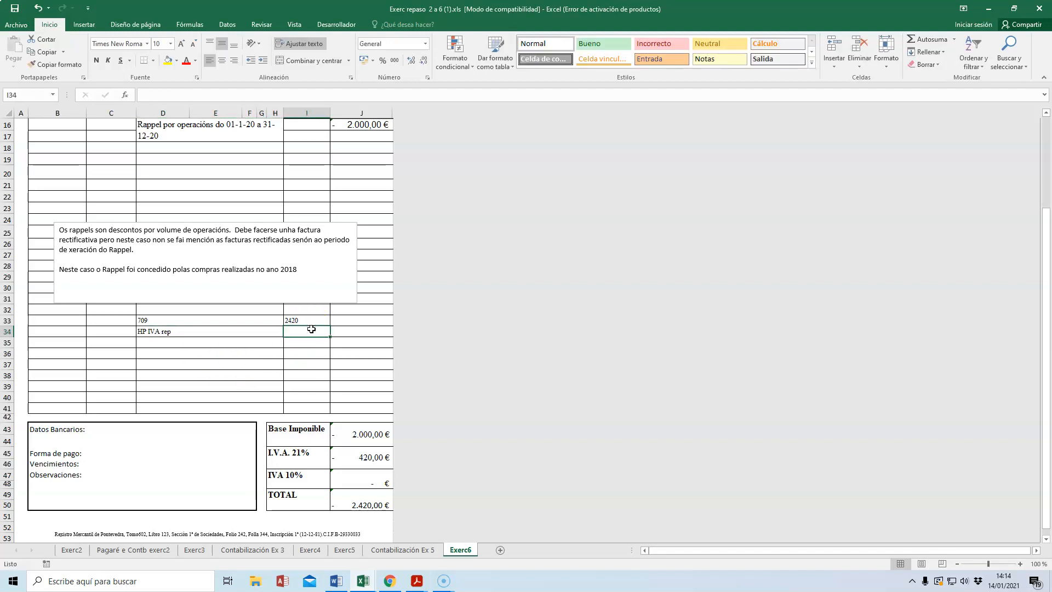
type("420")
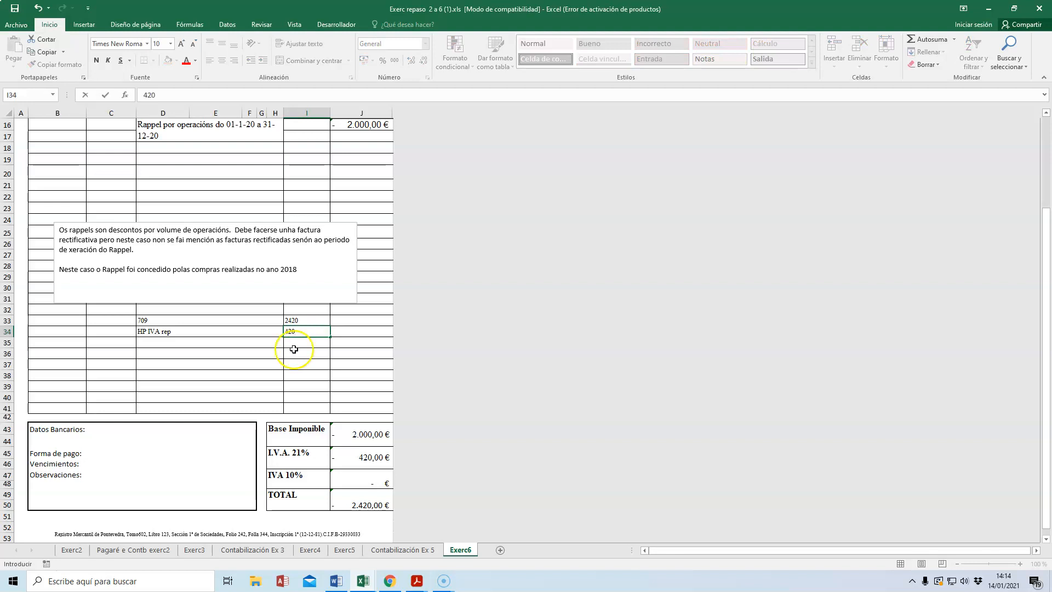
Step: Add account 430 in row 35 with a credit of 2420 in column J
left_click(161, 346)
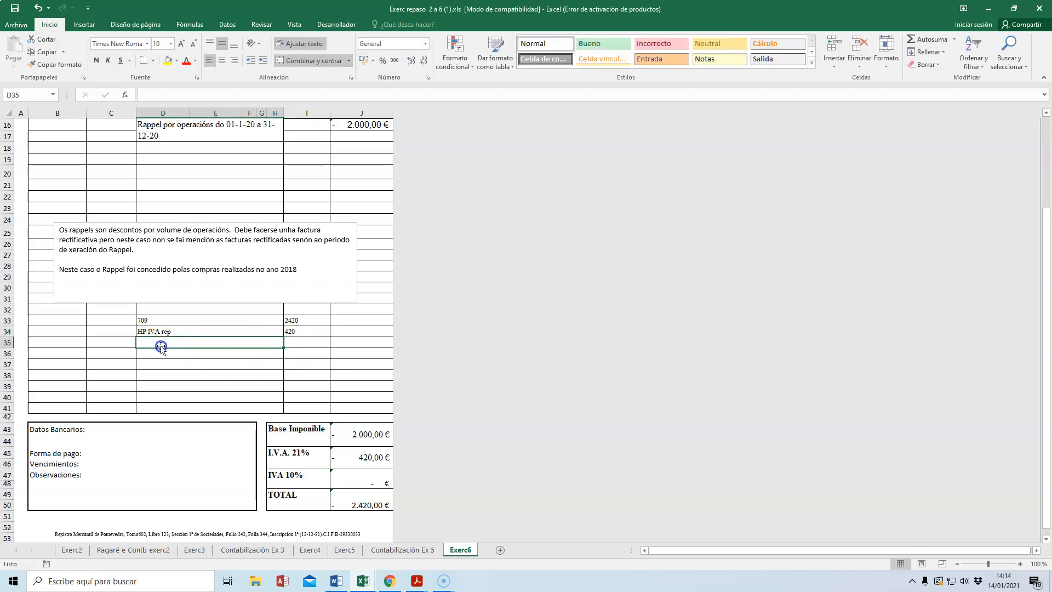
type("430")
left_click(372, 342)
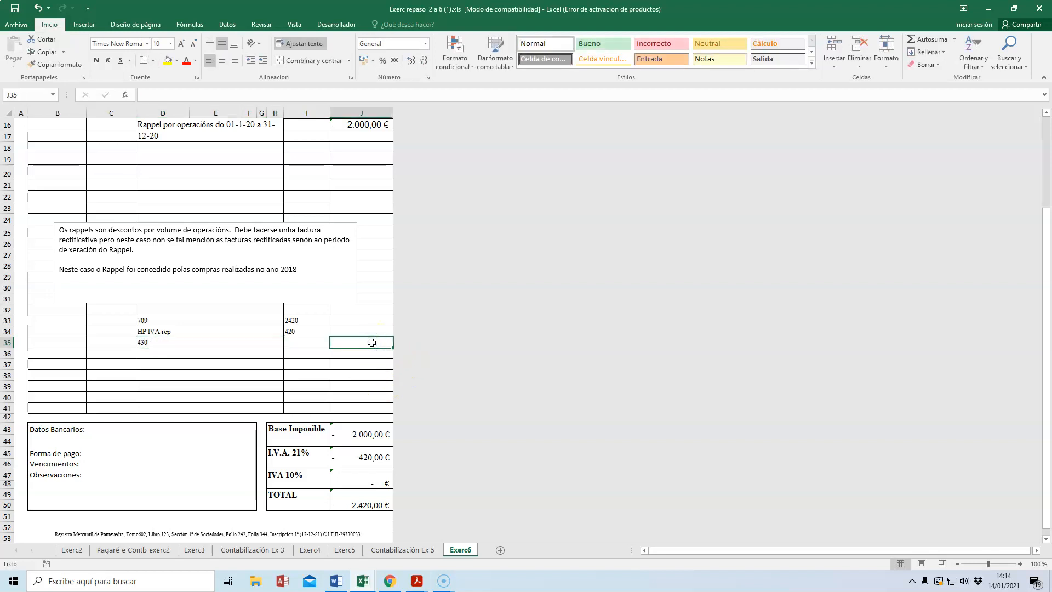
type("2420")
key("Return")
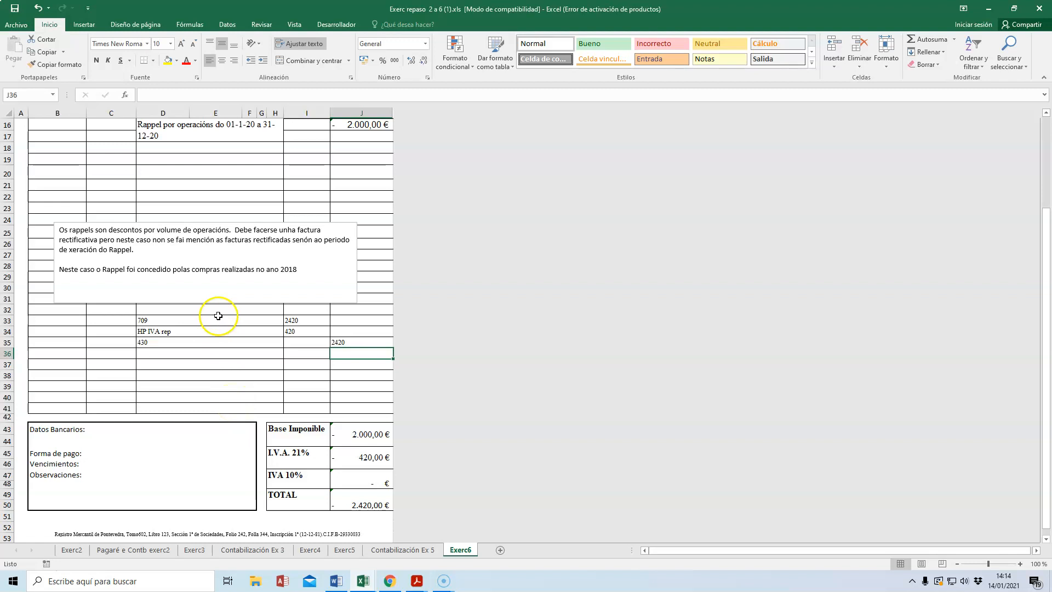
Step: Add an invoice line described as Art in row 19 with a total of 10000
scroll(244, 191, "up", 3)
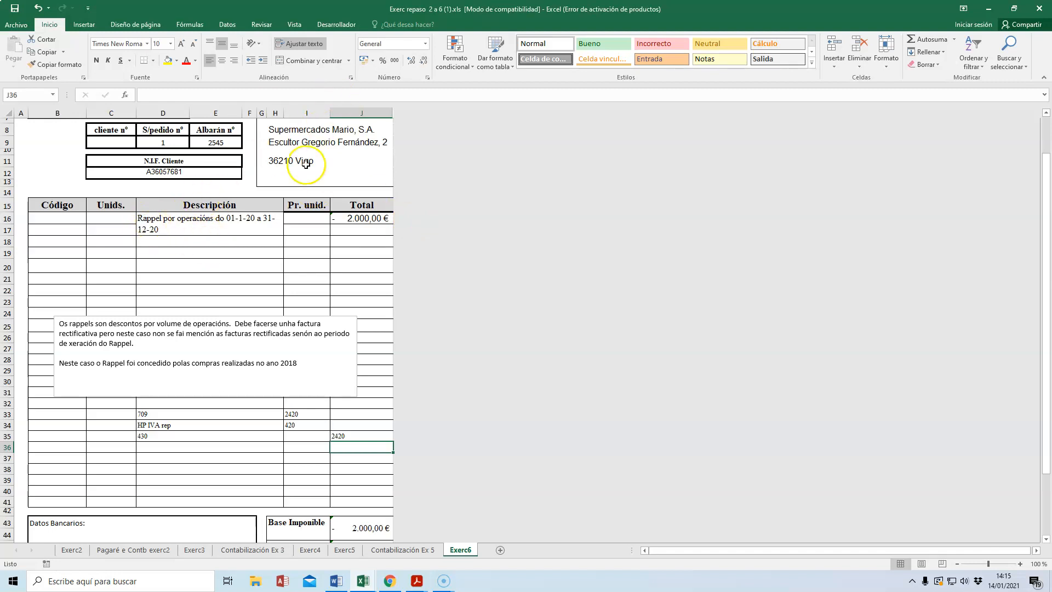
left_click(155, 255)
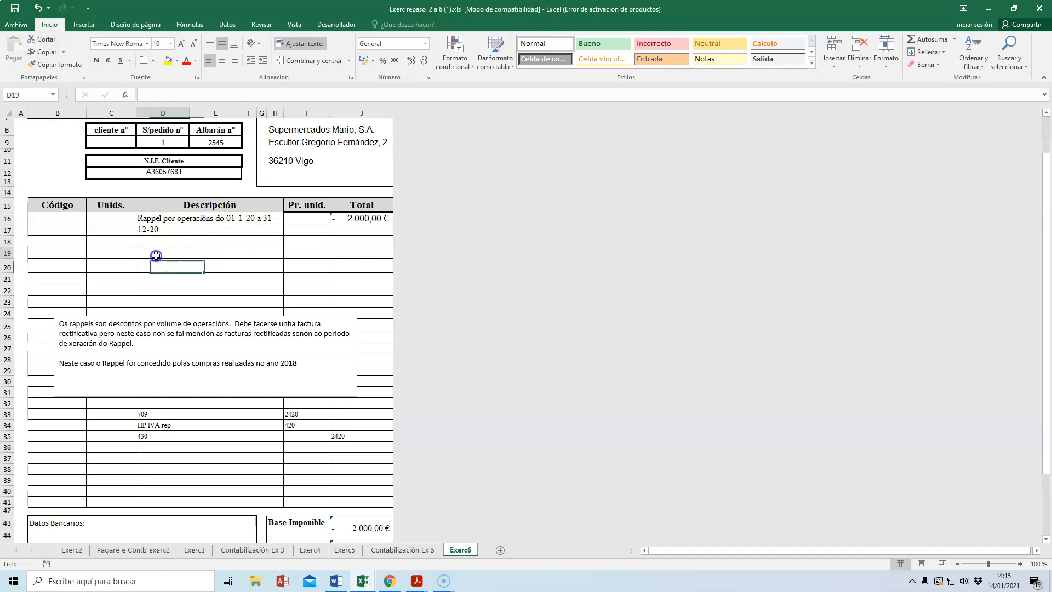
type("Art")
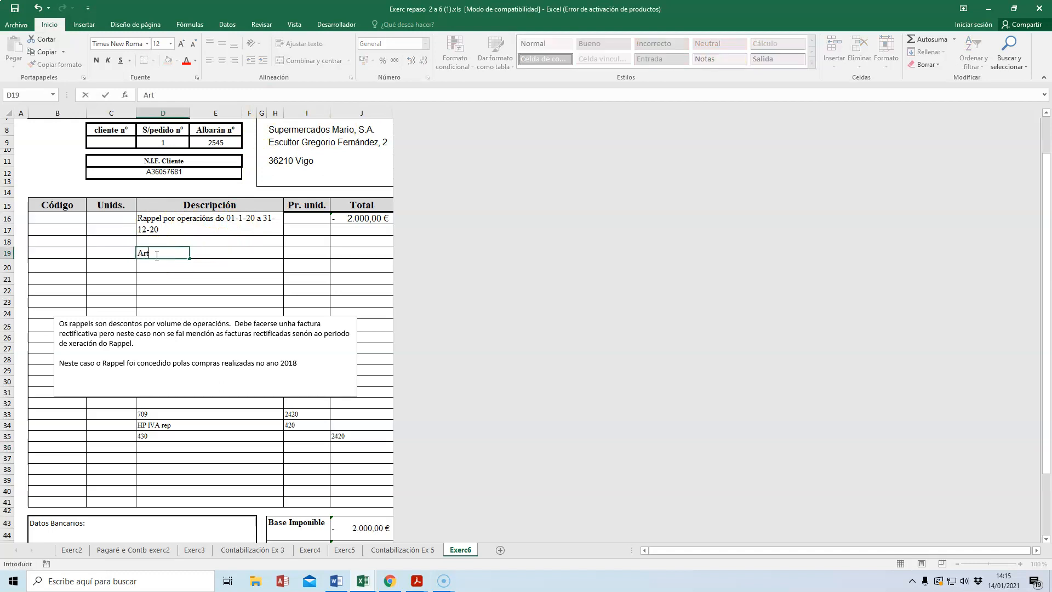
left_click(346, 252)
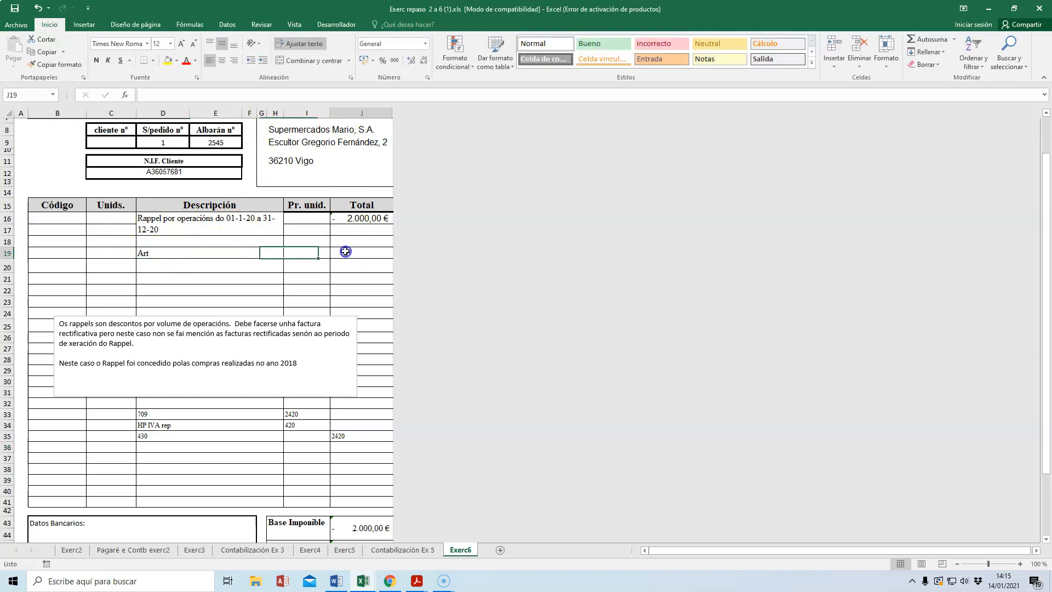
type("10000")
key("Return")
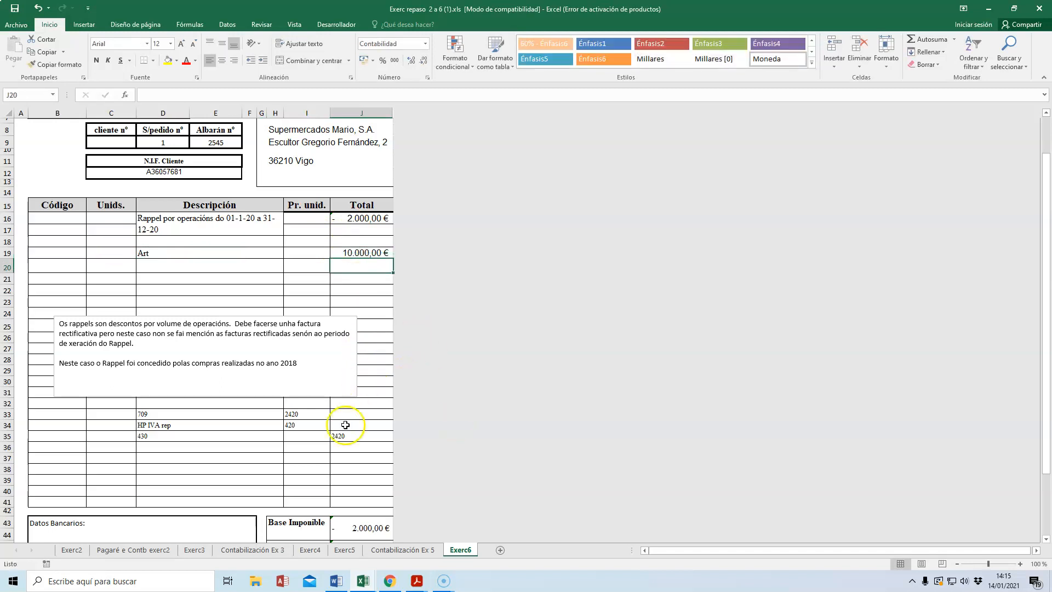
Step: Replace the Base Imponible formula in J43 with the value 8000
left_click(356, 527)
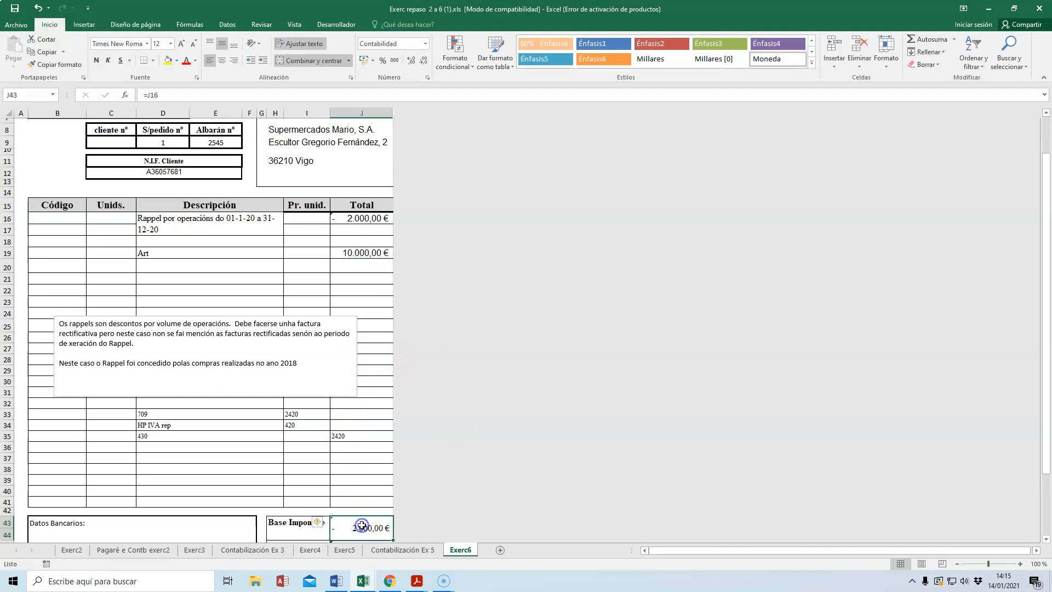
left_click(356, 252)
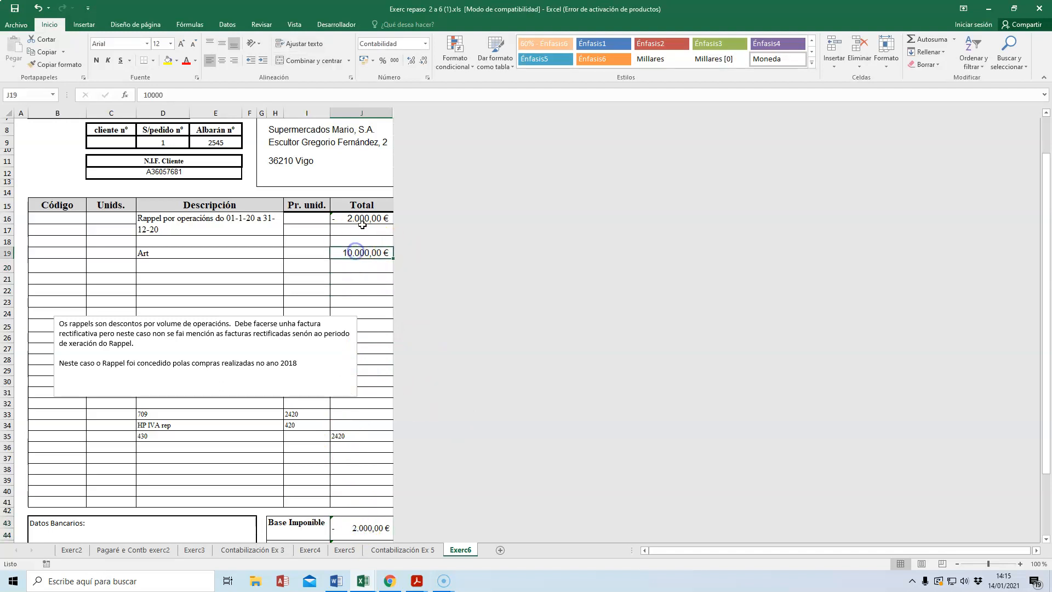
left_click(358, 525)
type("8000")
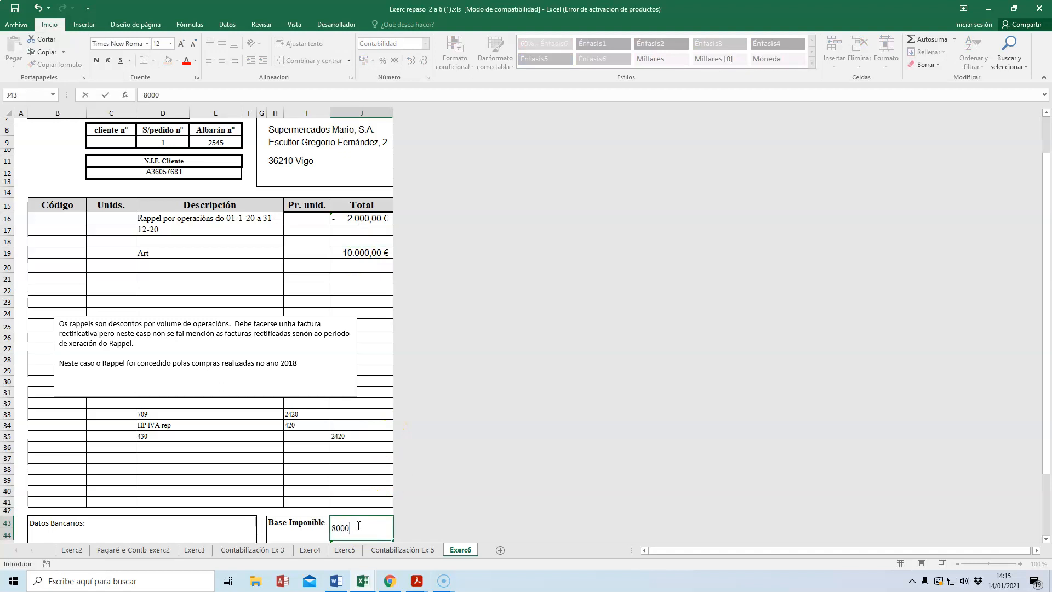
key("Return")
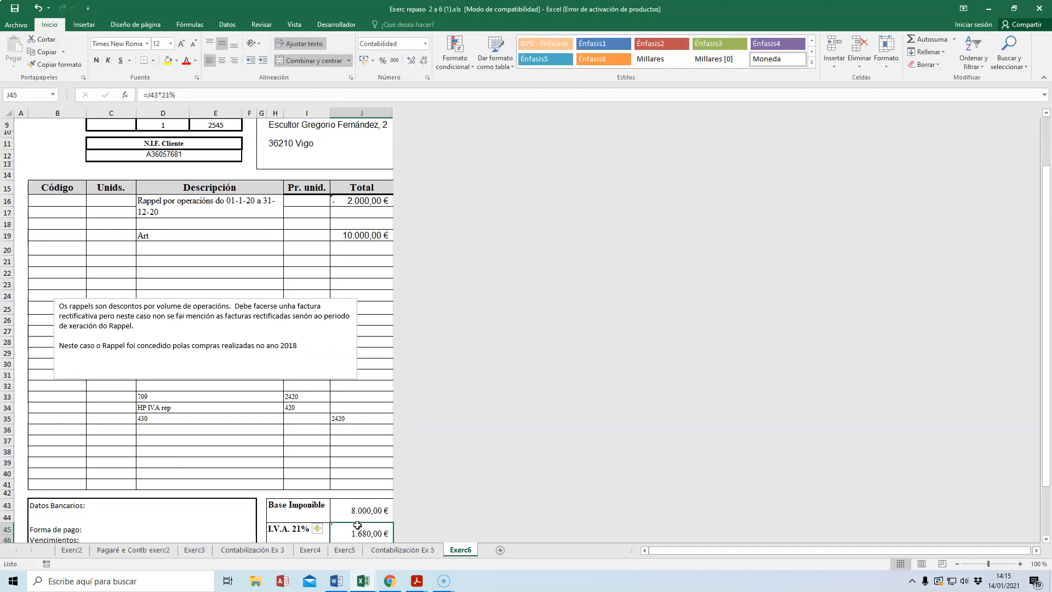
Step: Review the invoice from its header to its VAT amount and select the rappel accounting entry in rows 33 to 36
left_click(357, 418)
scroll(347, 235, "up", 3)
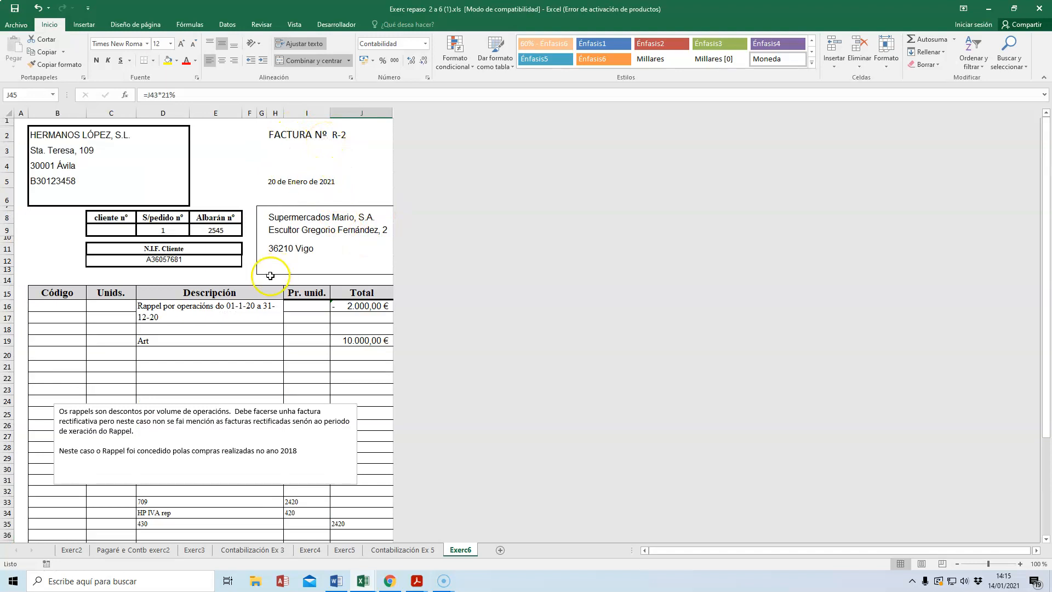
scroll(270, 276, "down", 3)
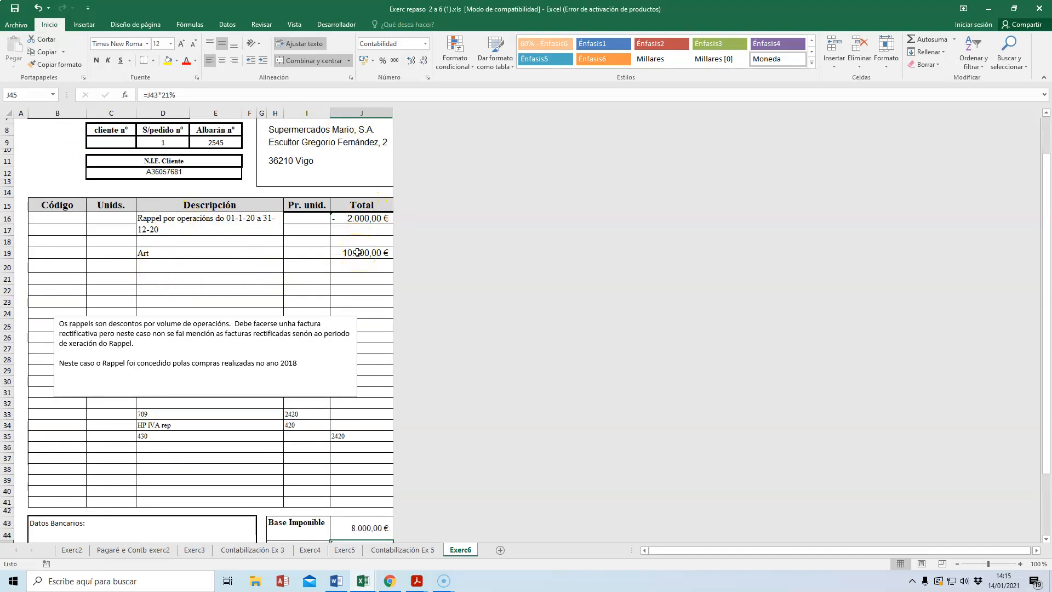
scroll(353, 274, "down", 1)
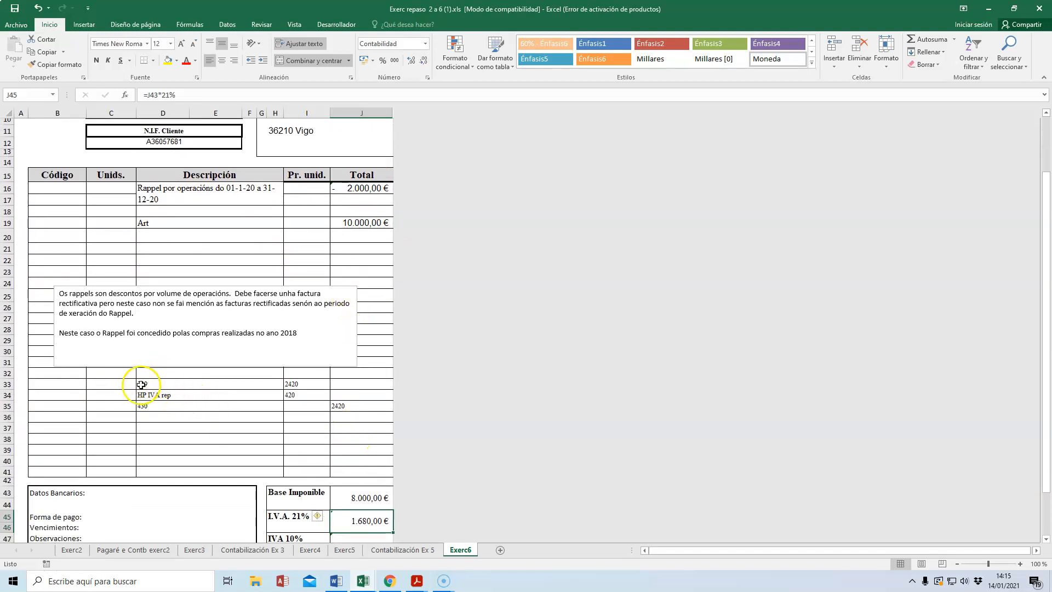
left_click(164, 385)
left_click_drag(182, 385, 338, 413)
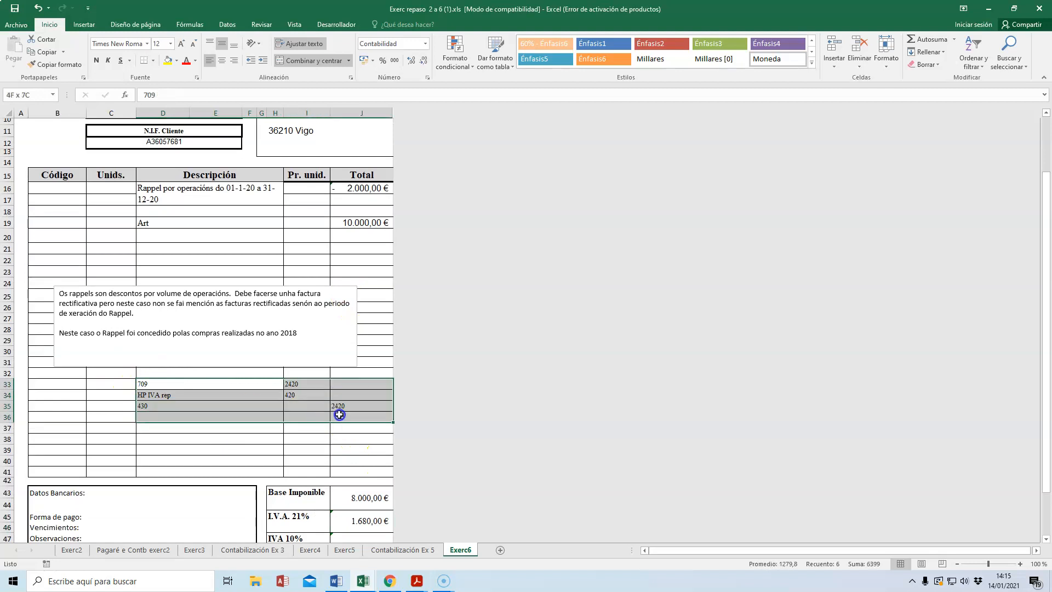
Step: Clear the old entry in rows 33 to 36 and list accounts 430, 700 and 477 in D33 to D35
key("Delete")
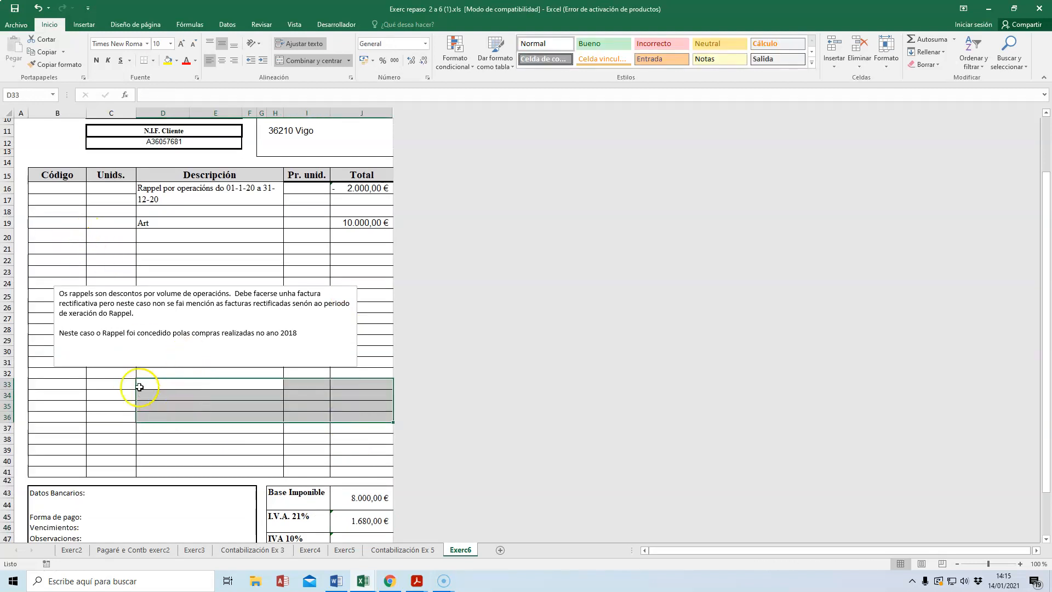
left_click(145, 384)
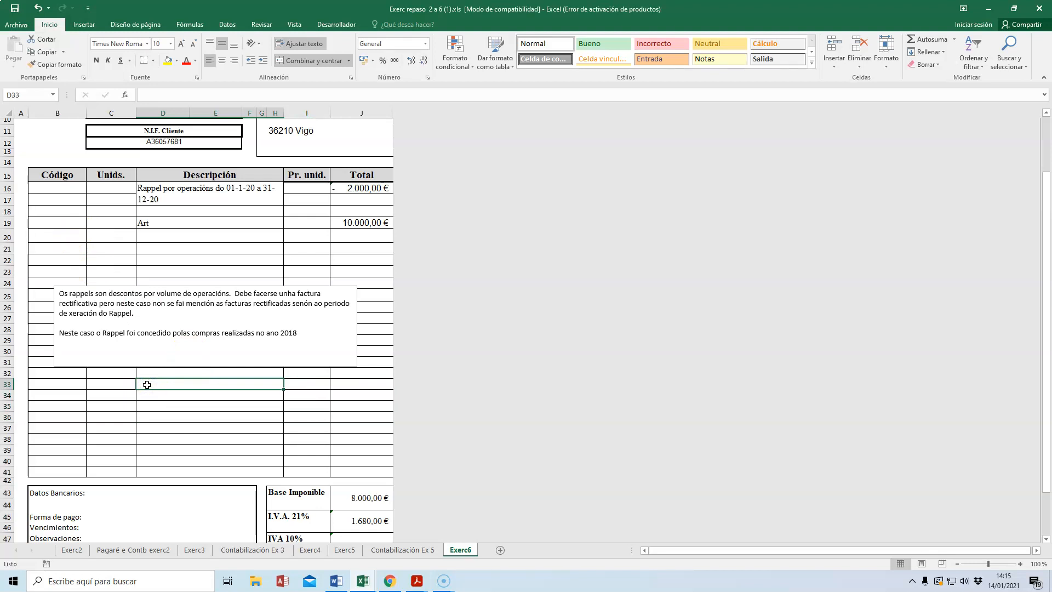
type("430")
left_click(146, 395)
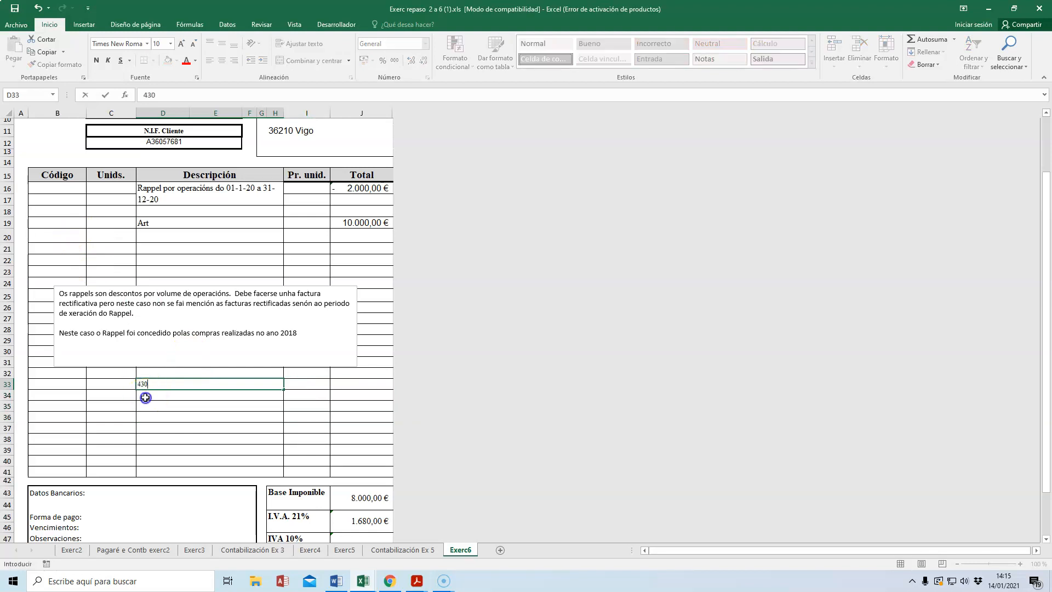
type("700")
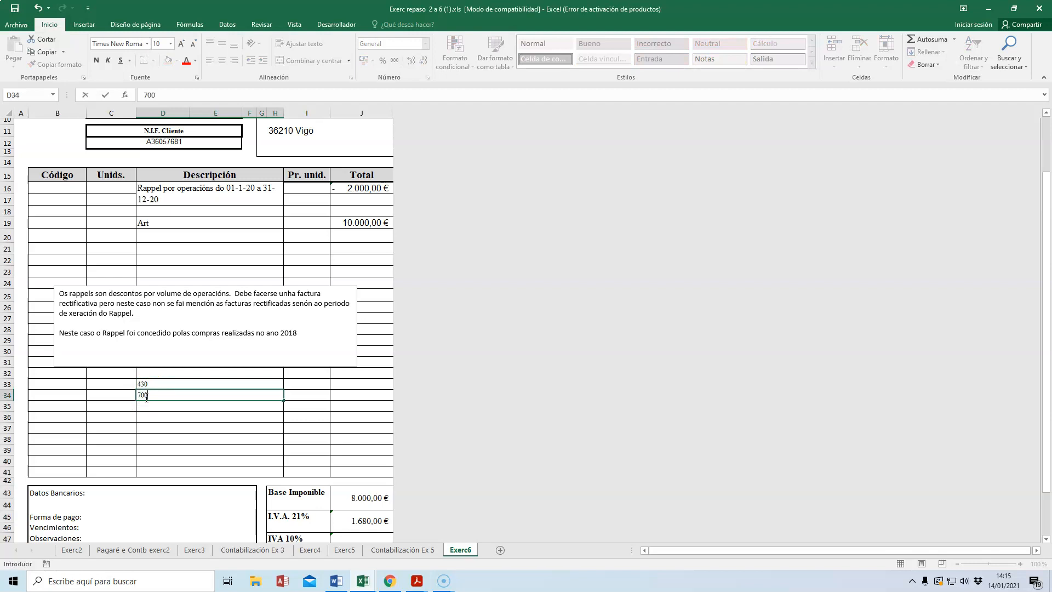
key("Return")
type("477")
key("Return")
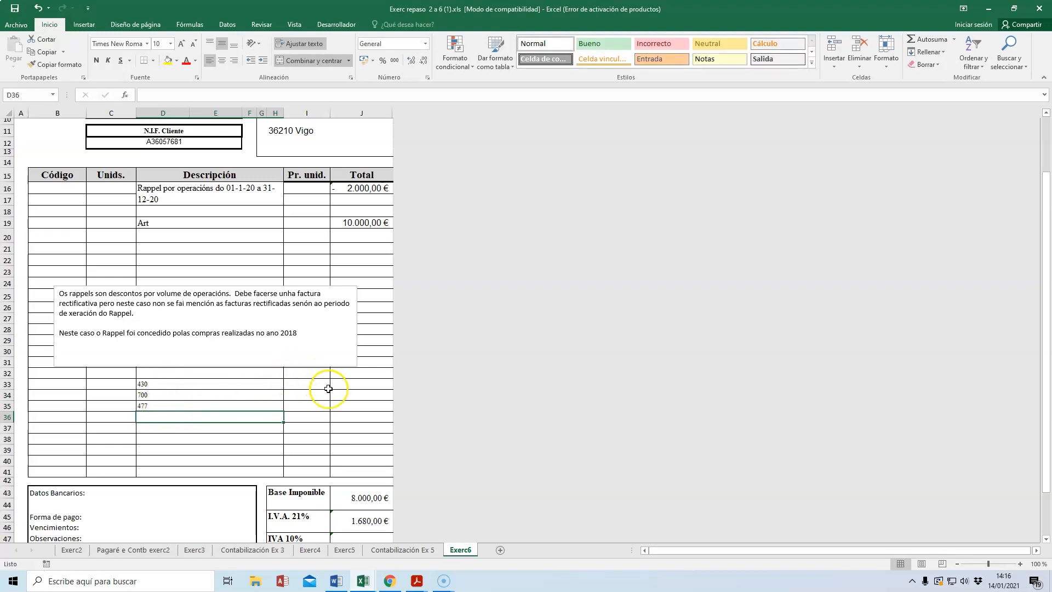
Step: Enter the credits in column J: 8000 for account 700 and 1680 for account 477
left_click(359, 395)
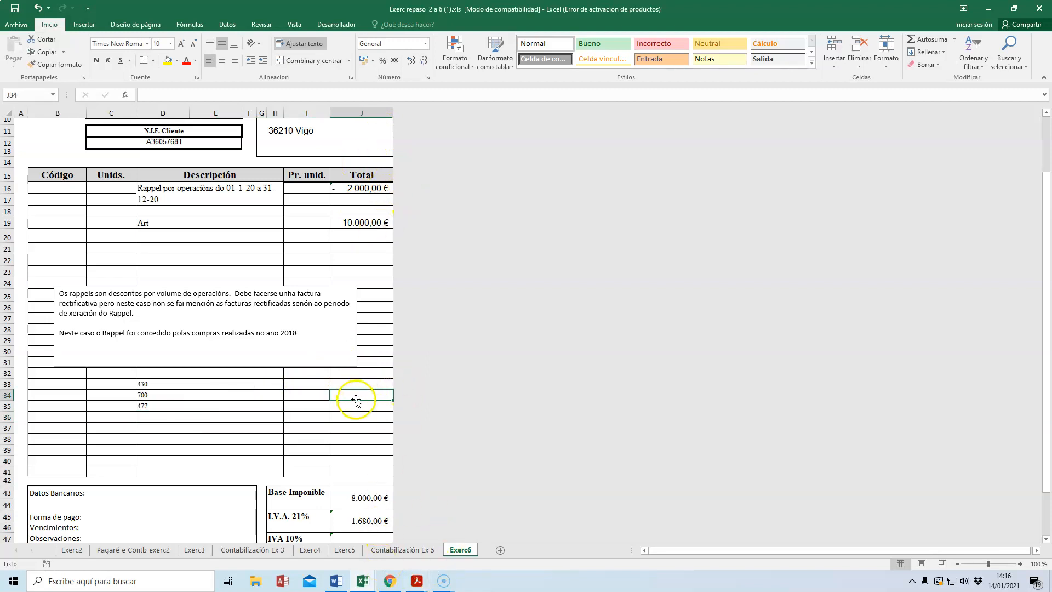
type("8000")
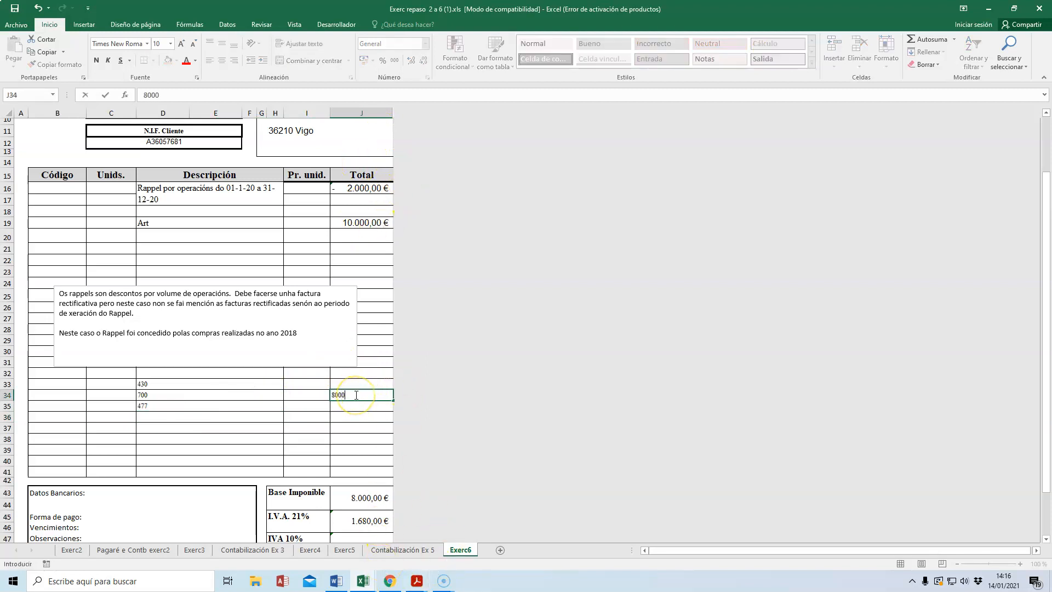
key("Return")
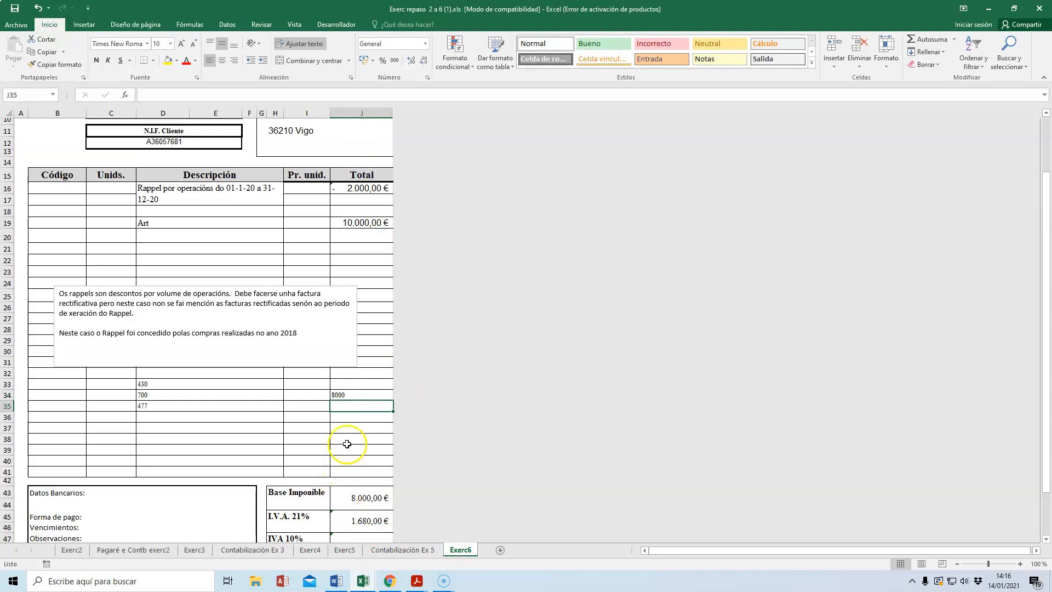
left_click(344, 405)
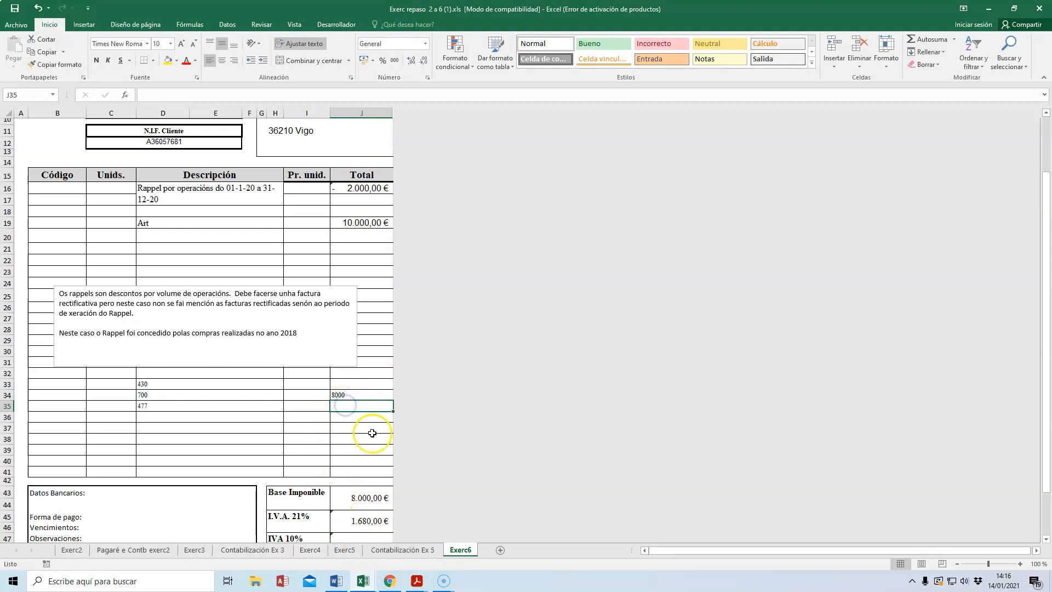
type("1680")
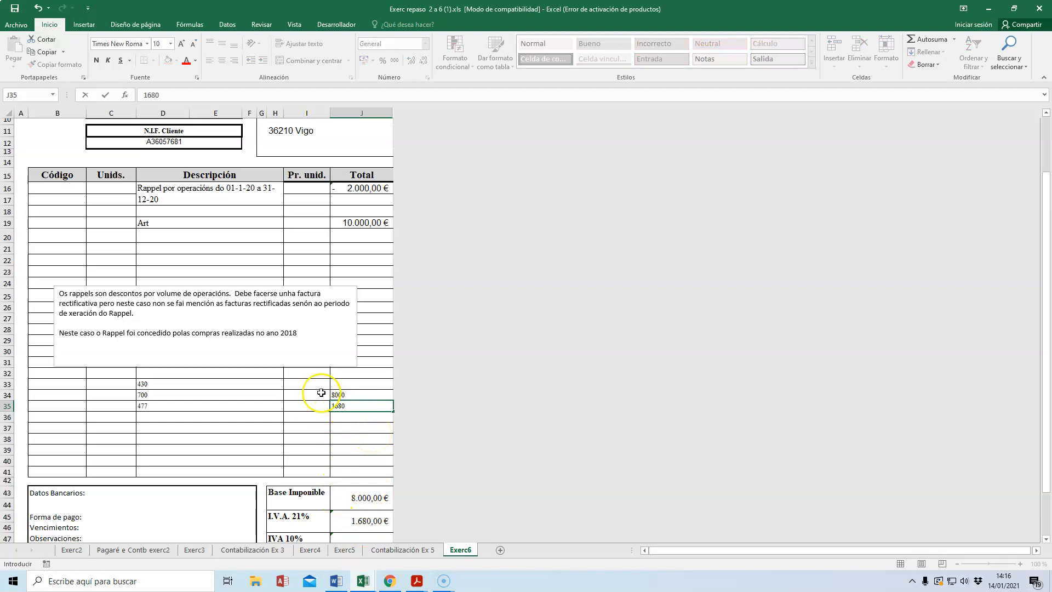
Step: Enter a debit of 9680 for account 430 in I33
left_click(304, 382)
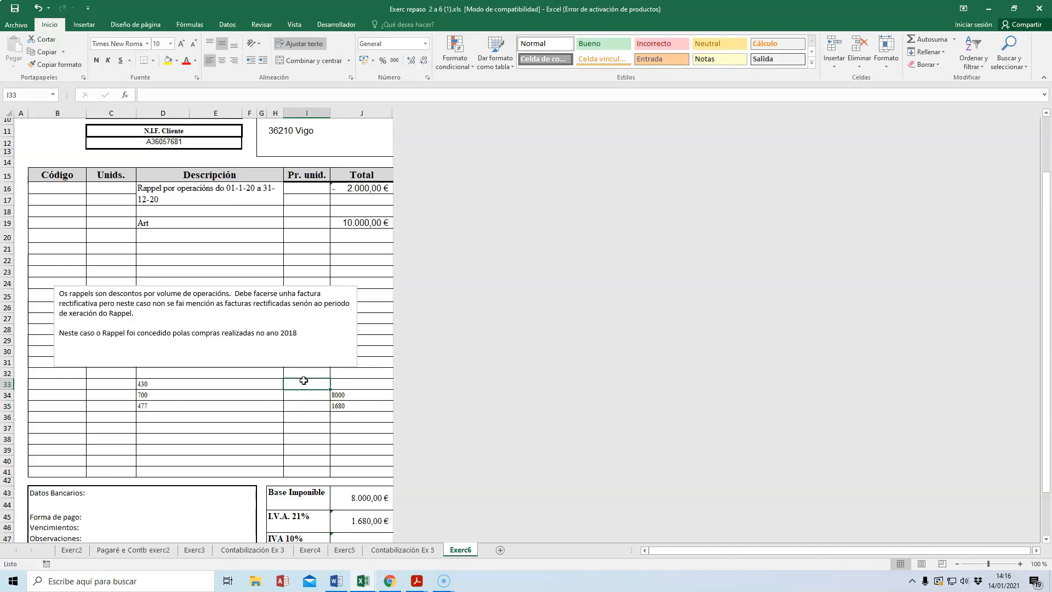
type("9680")
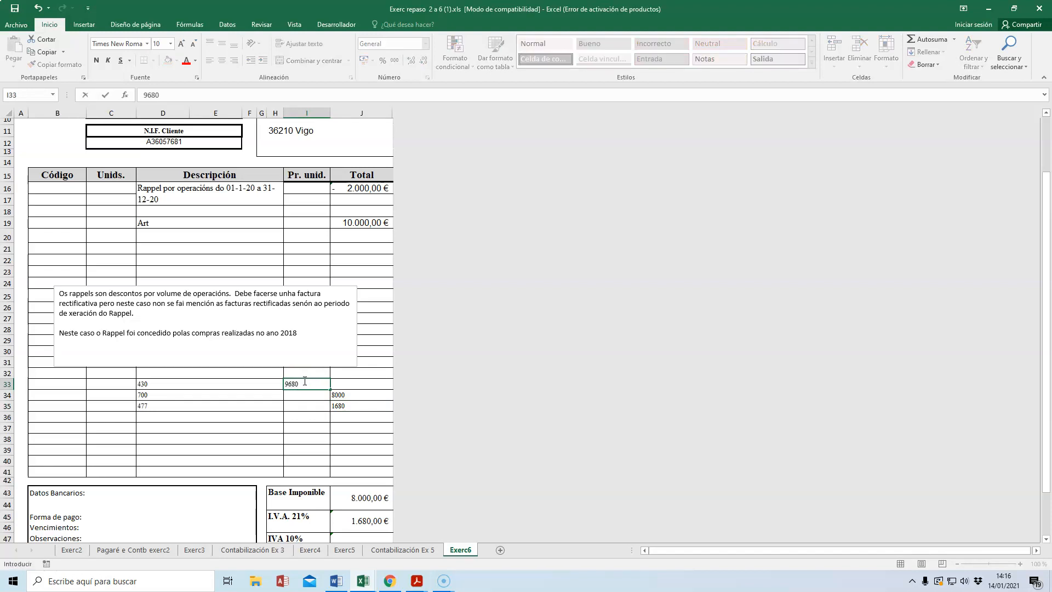
left_click(257, 459)
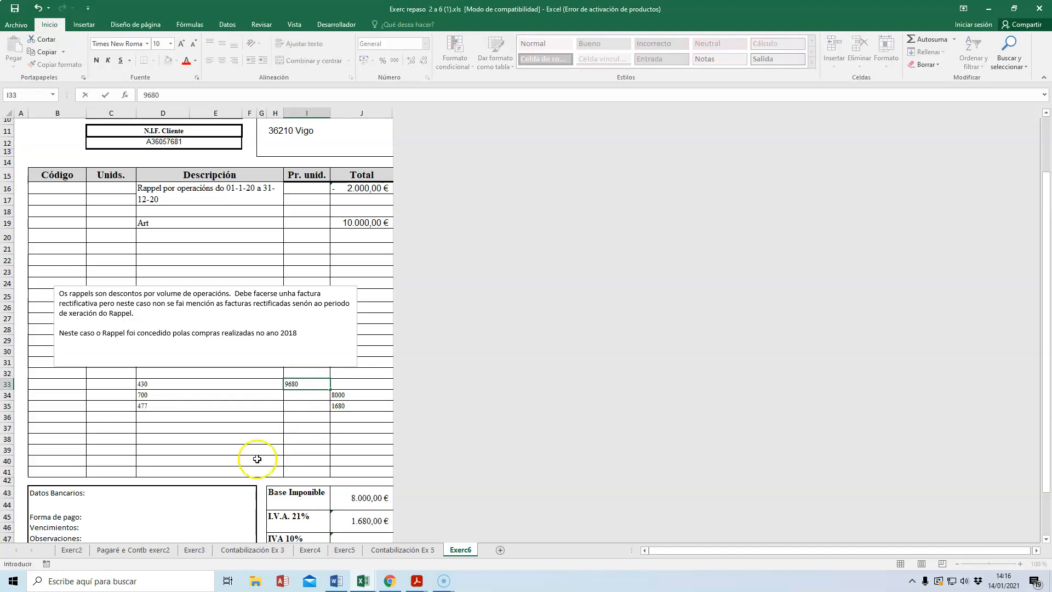